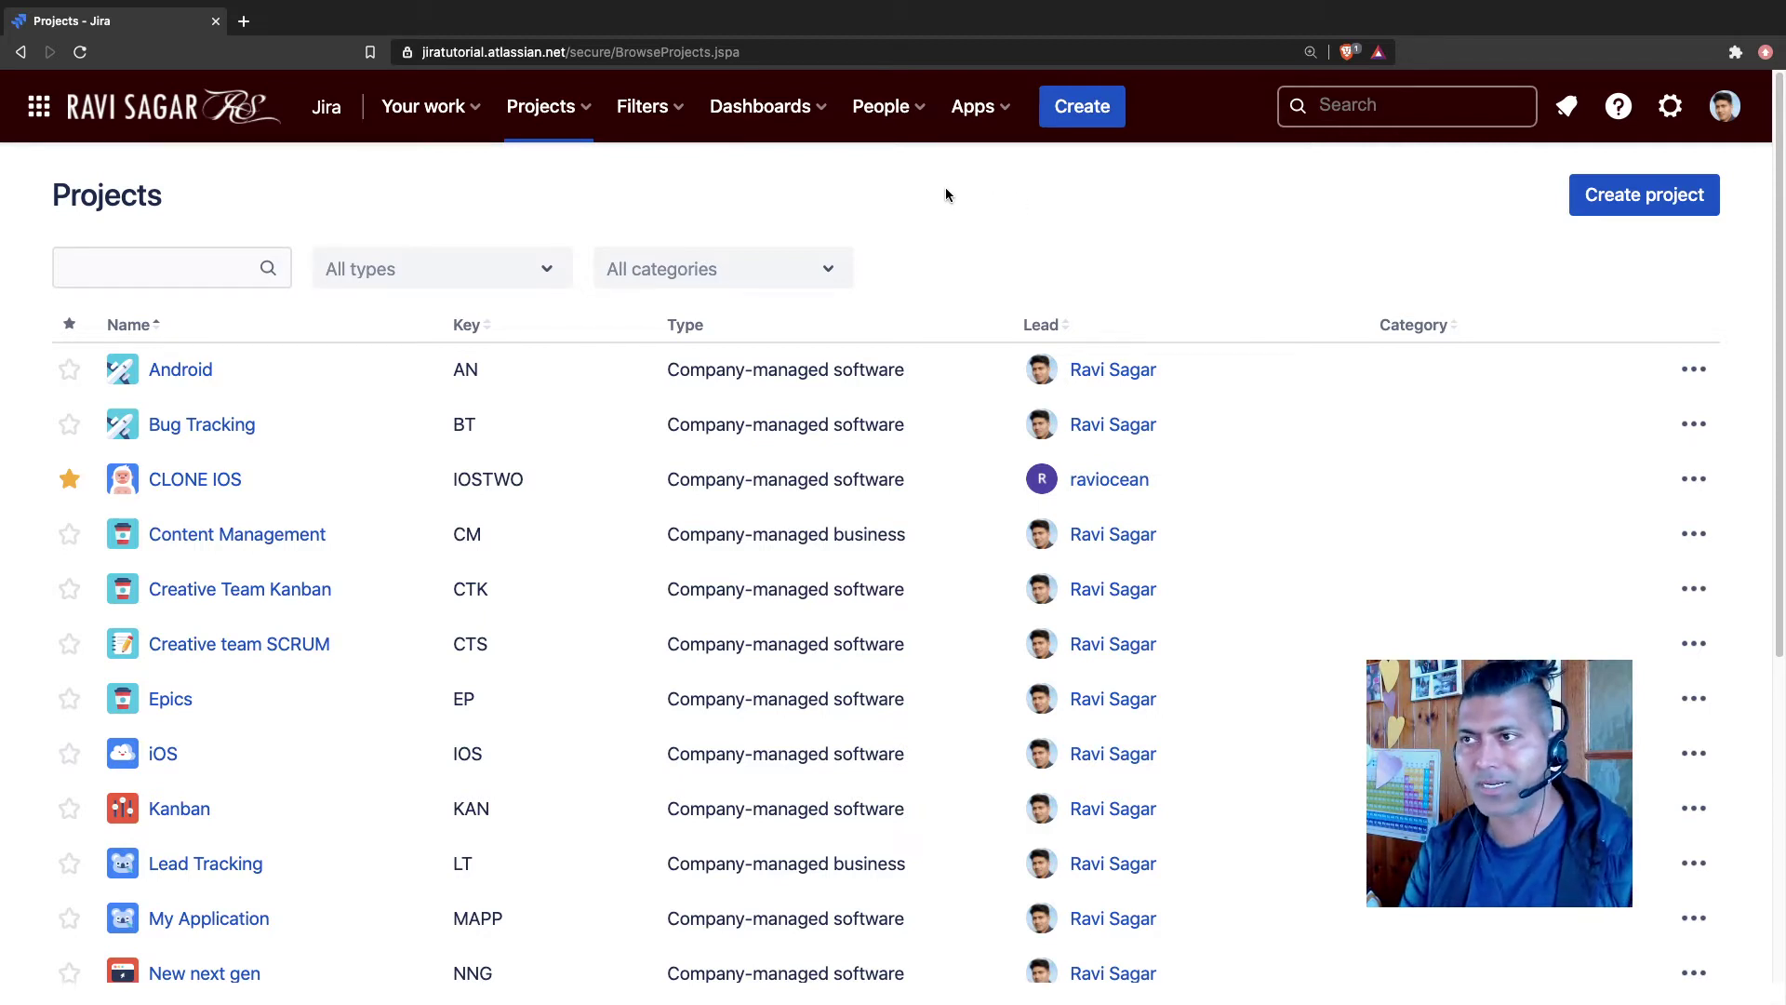
# Open the all-boards directory from search, starting and then cancelling a new board
pyautogui.click(1391, 96)
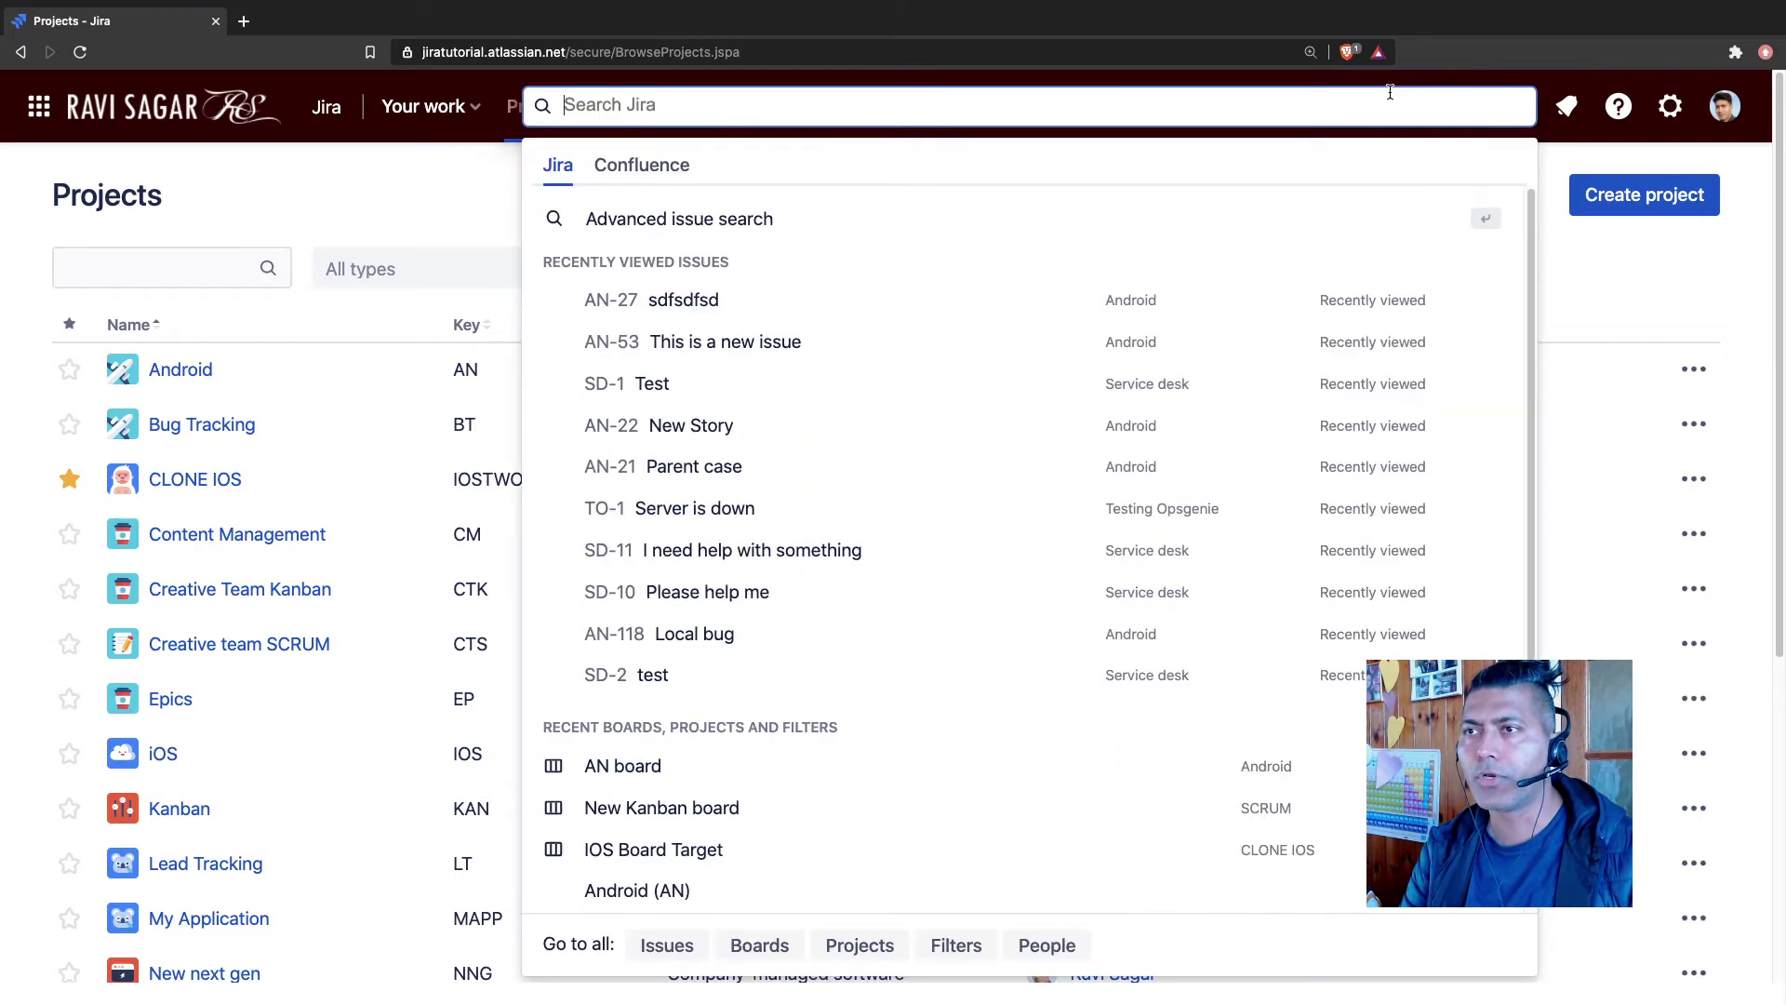
pyautogui.click(755, 946)
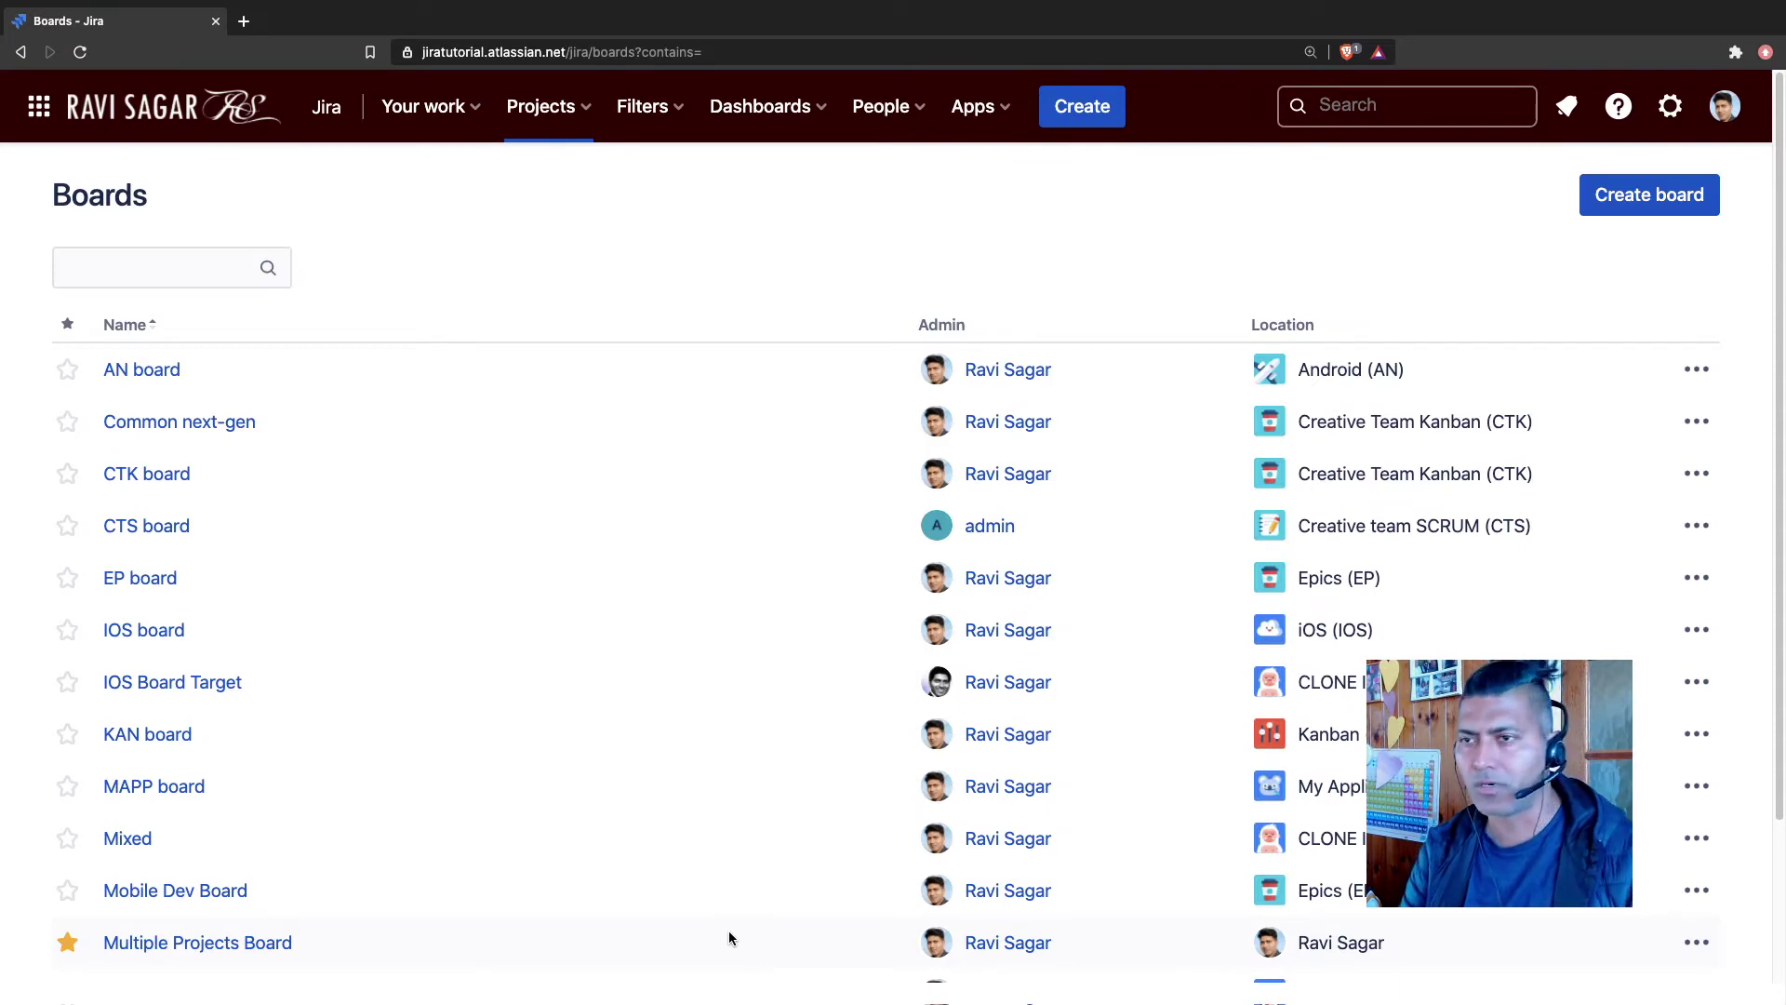
pyautogui.click(1663, 198)
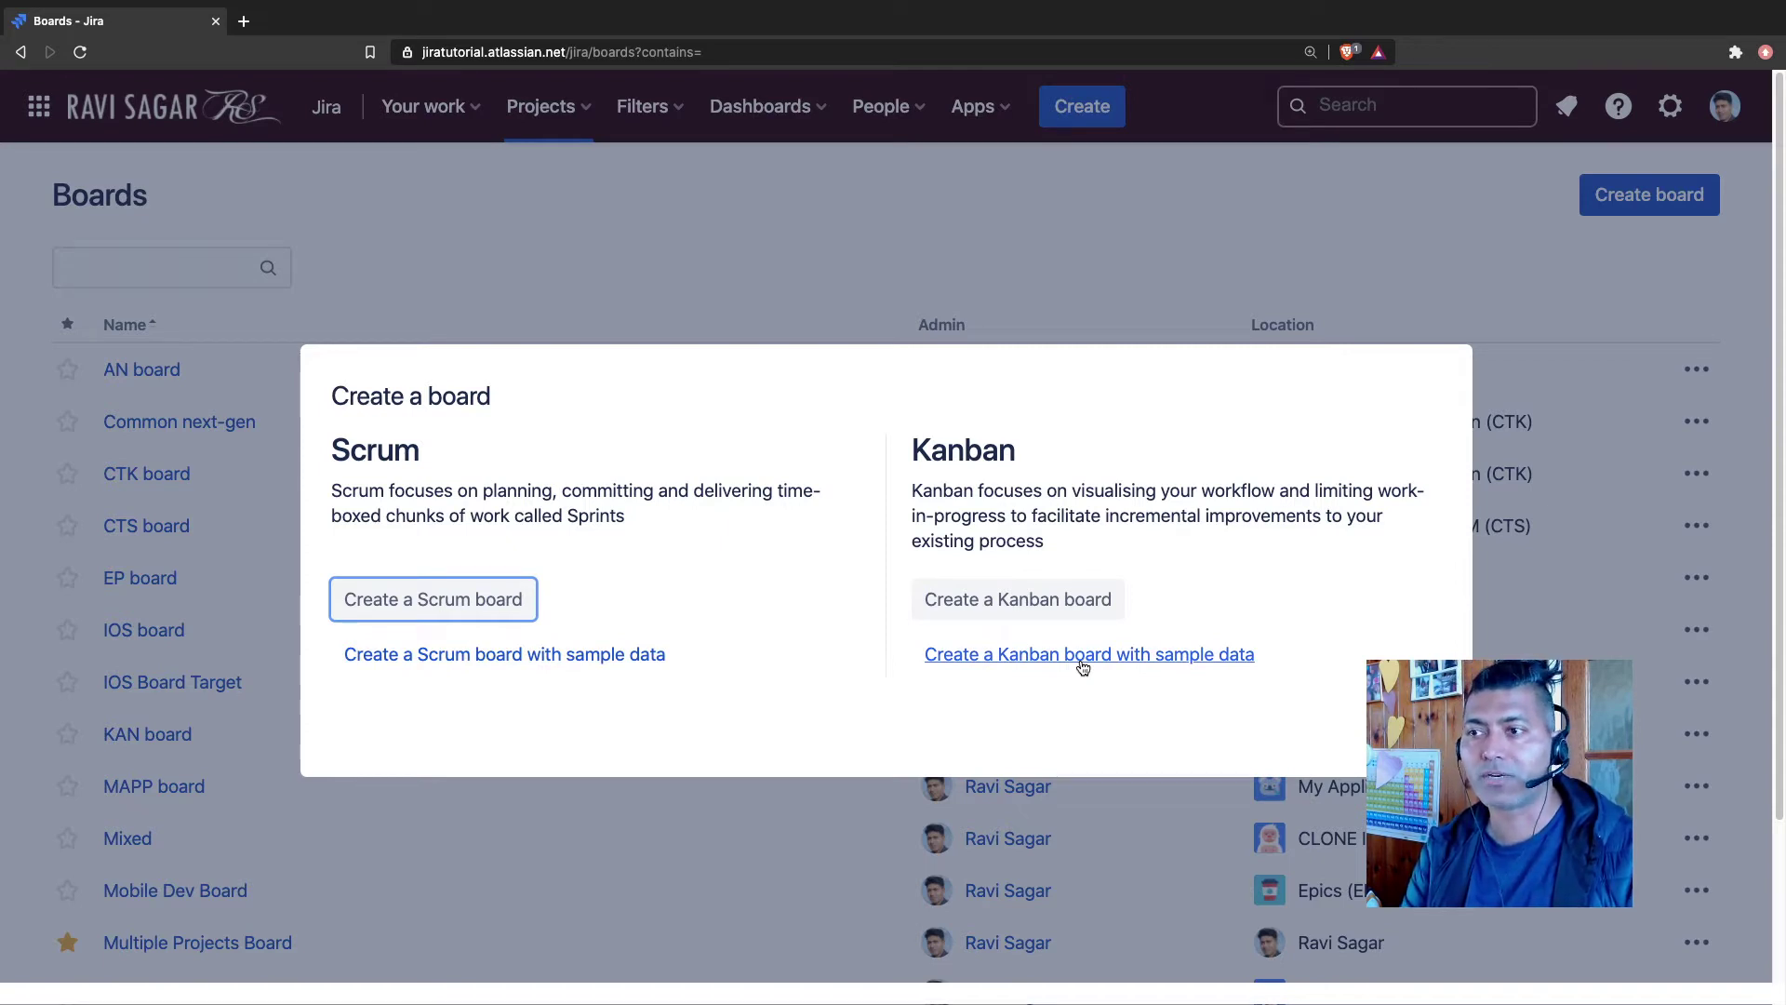
pyautogui.press('Escape')
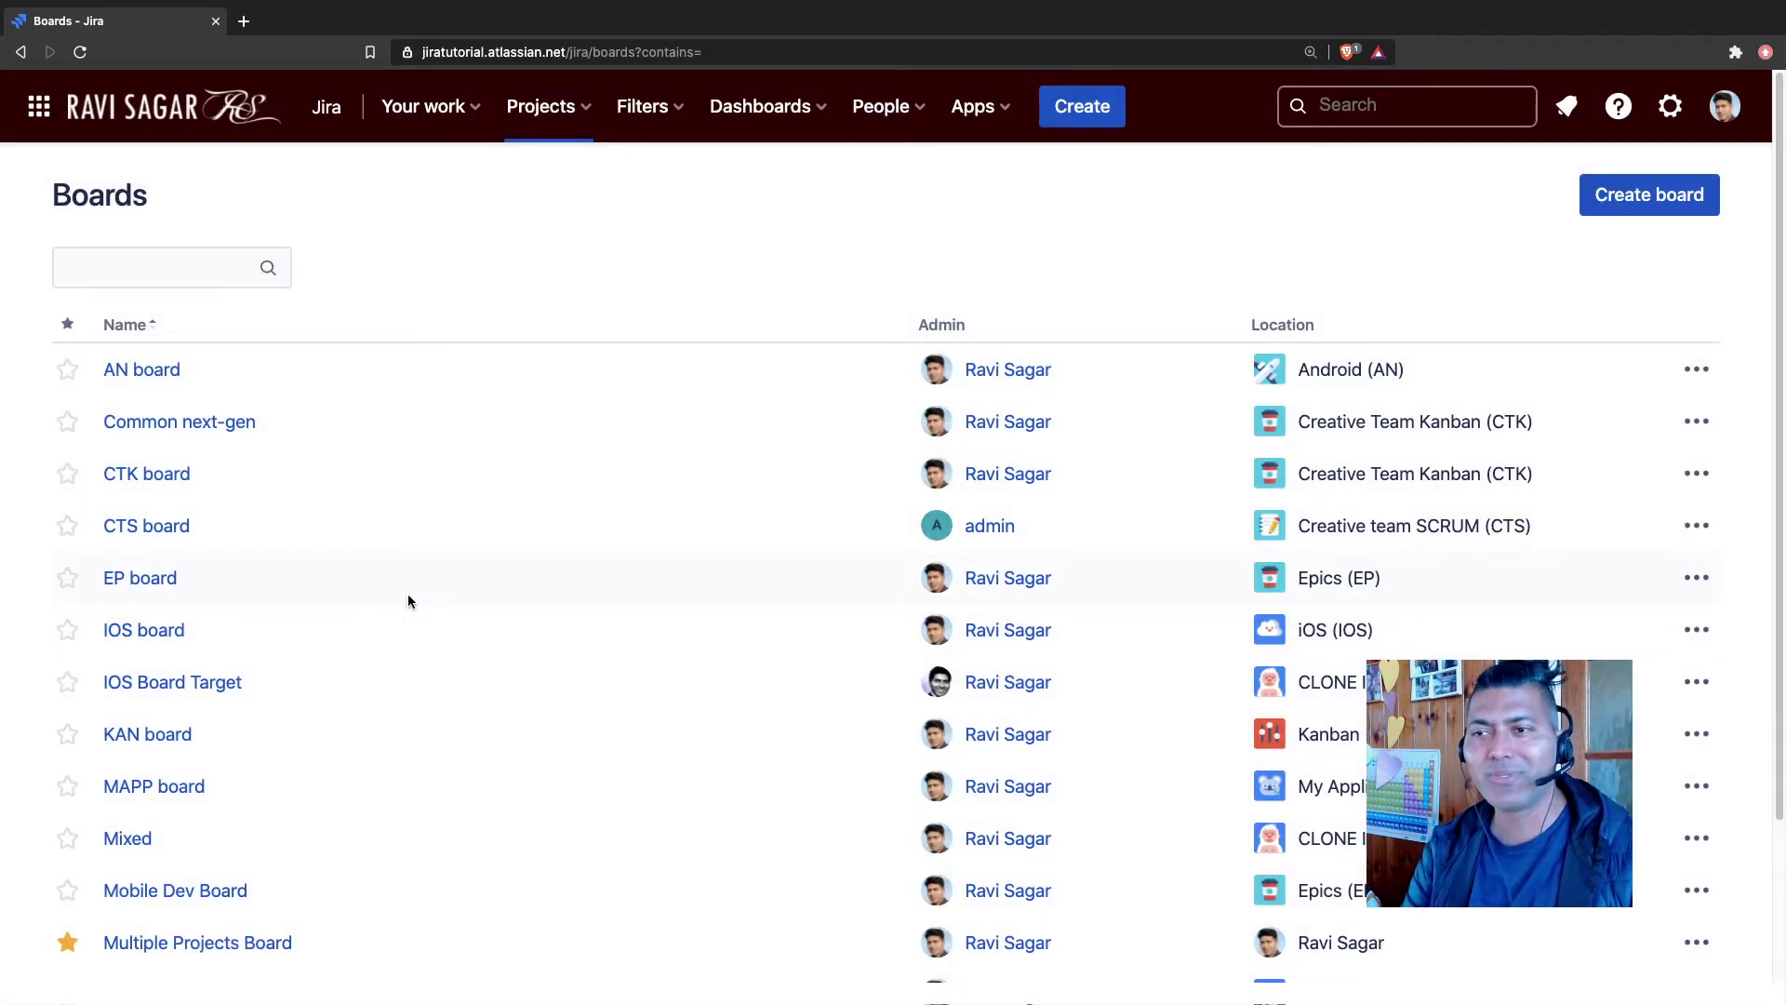
# Scroll the boards directory and reopen the global search panel over it
pyautogui.scroll(-3, 365, 633)
pyautogui.scroll(3, 365, 634)
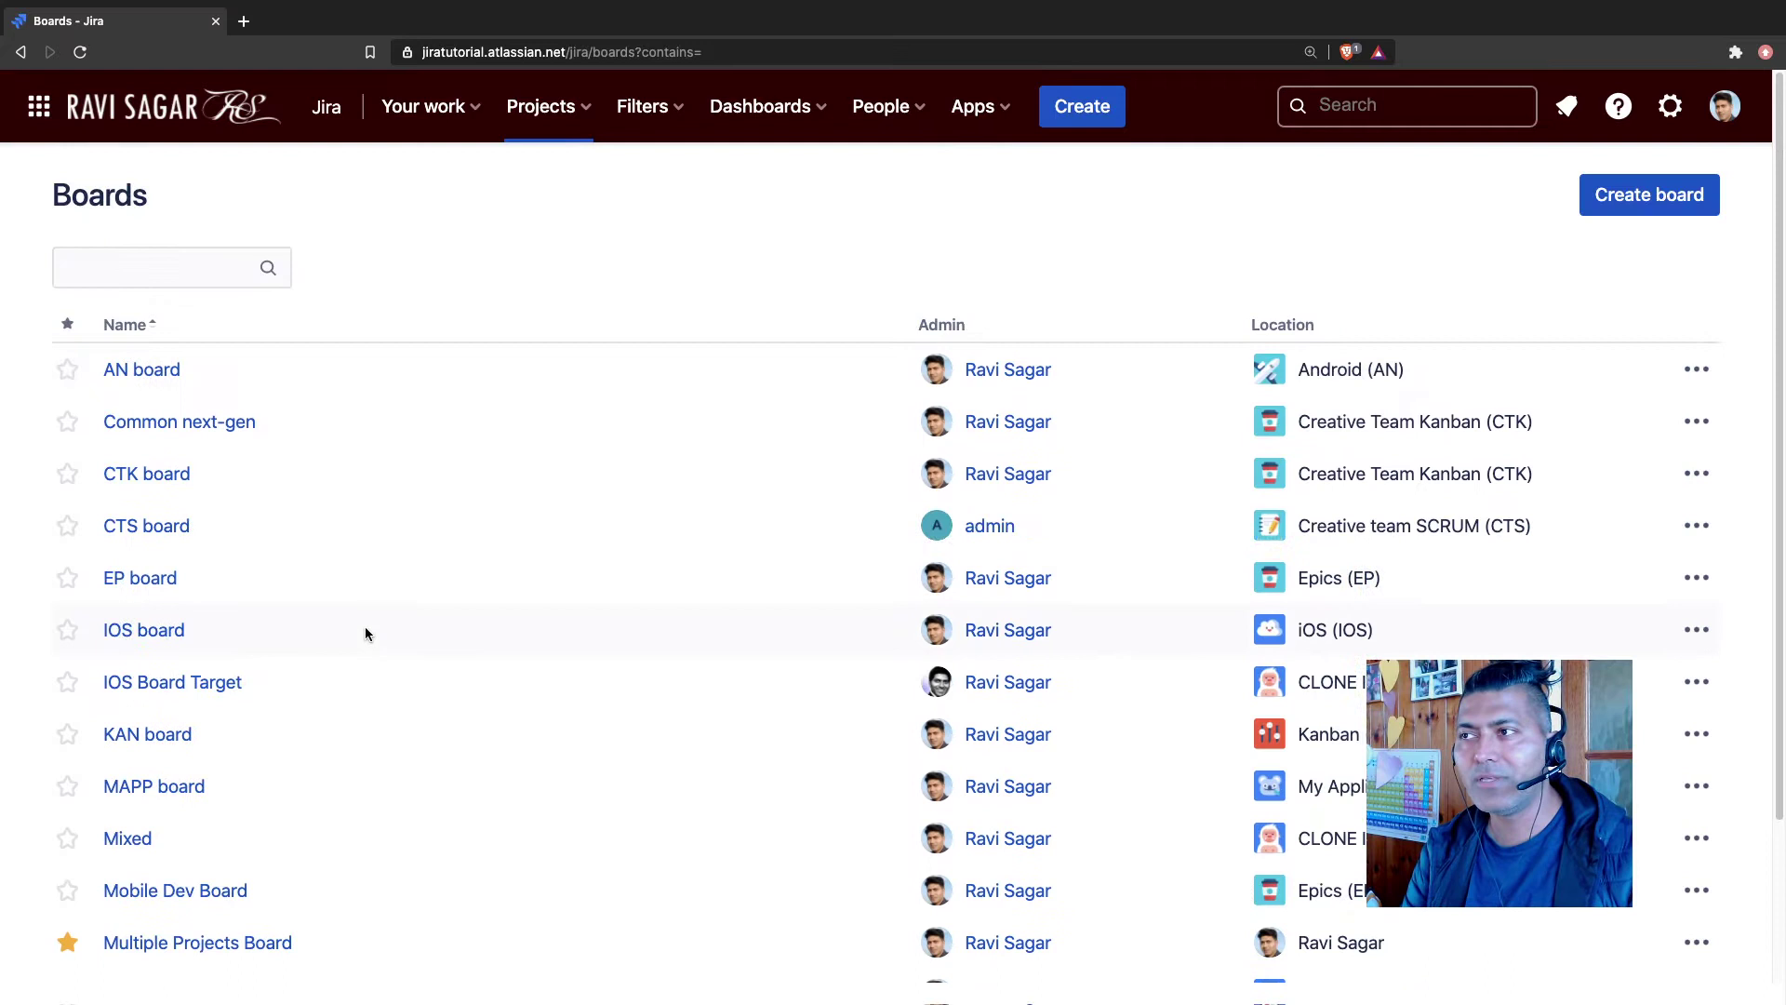
pyautogui.click(1402, 111)
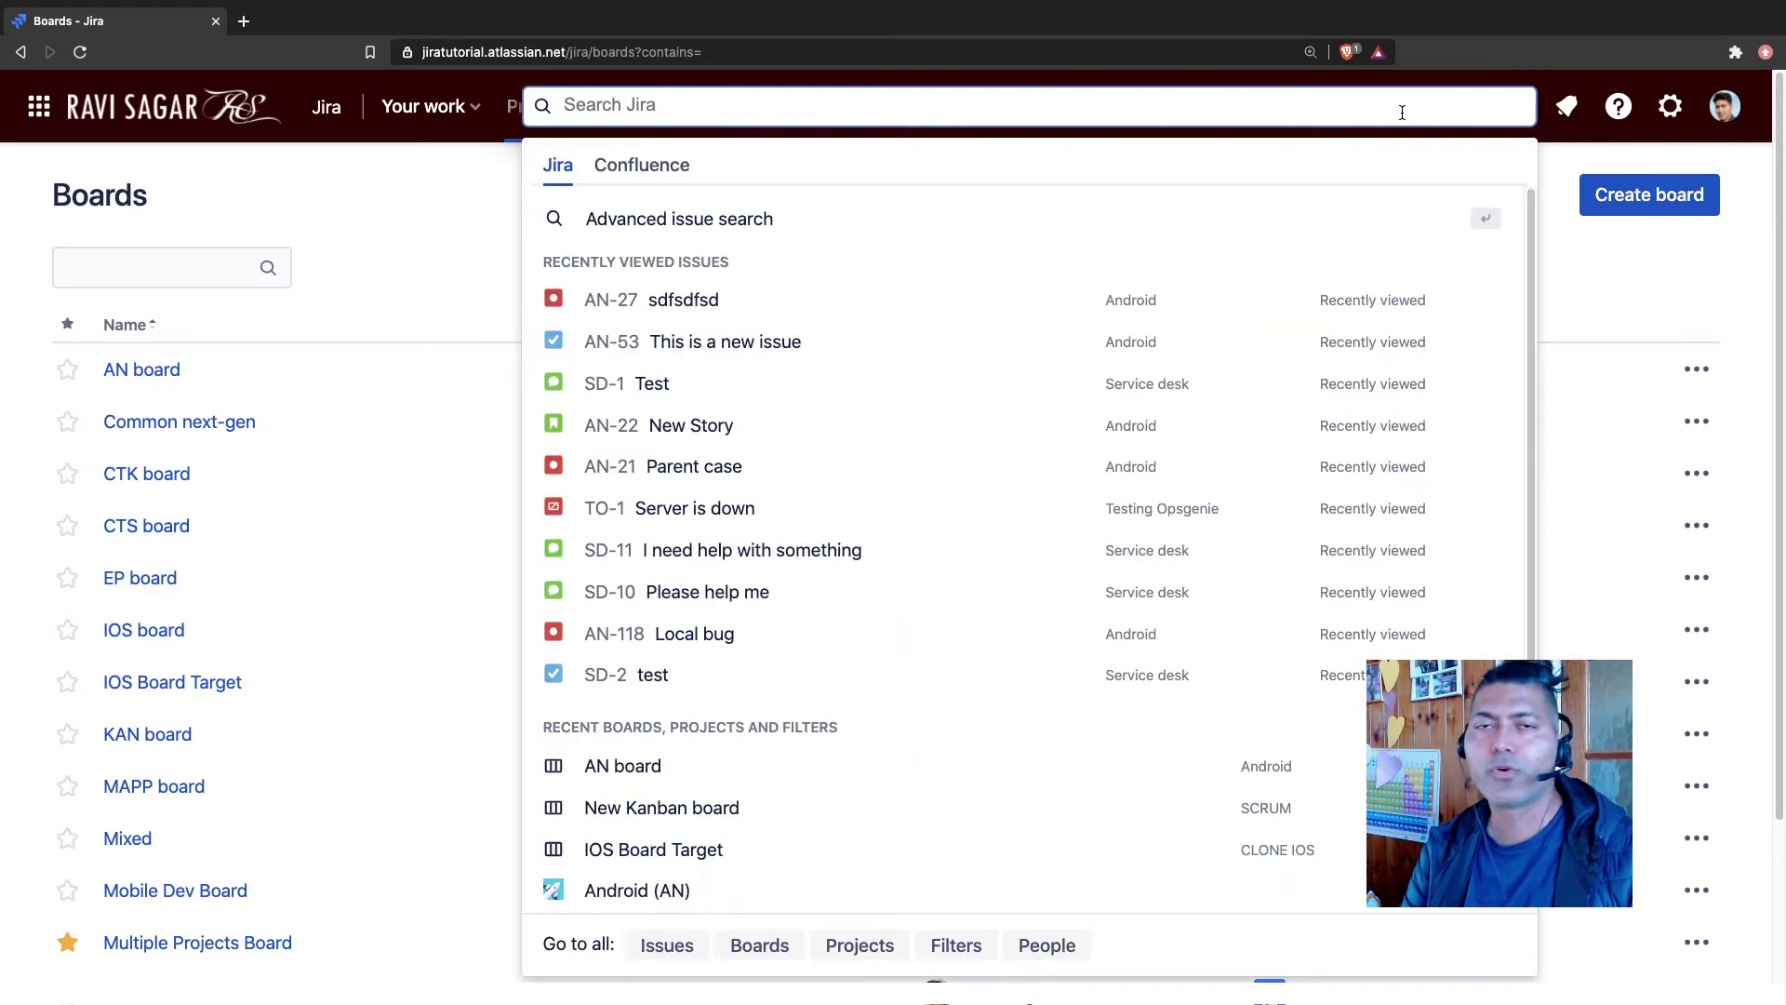
# Open the issue navigator via Go to all > Issues, listing all 345 issues
pyautogui.click(666, 944)
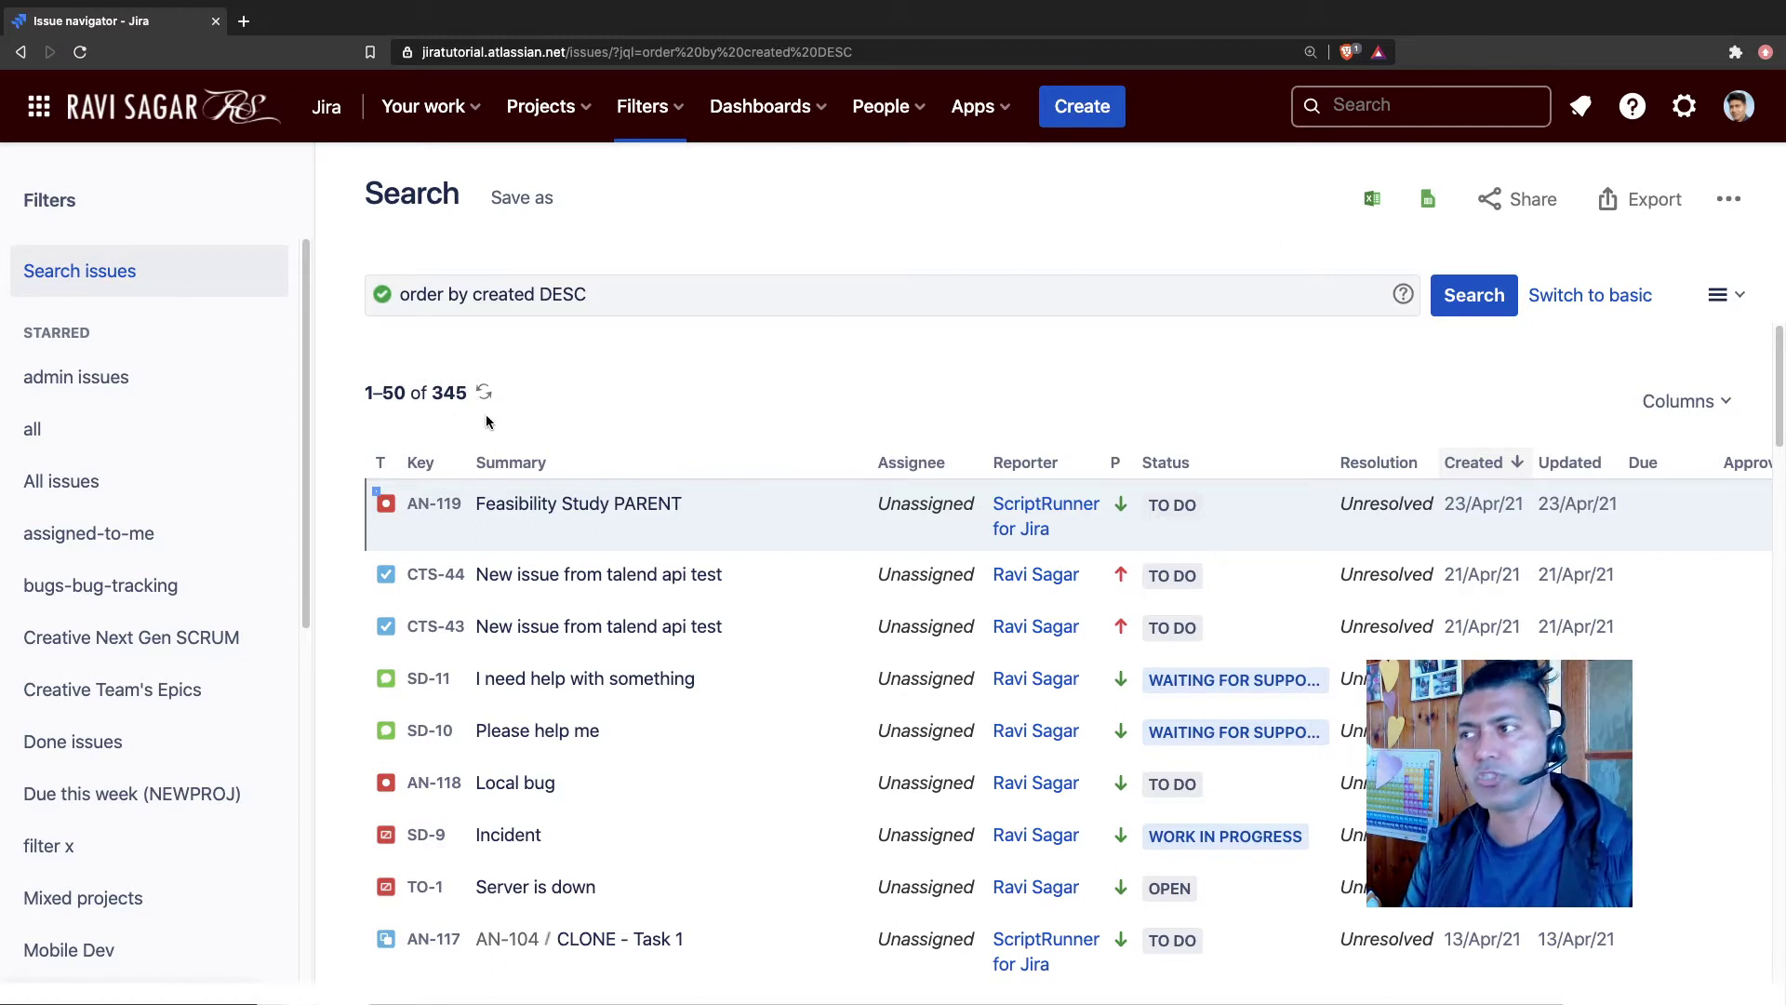
pyautogui.click(1662, 201)
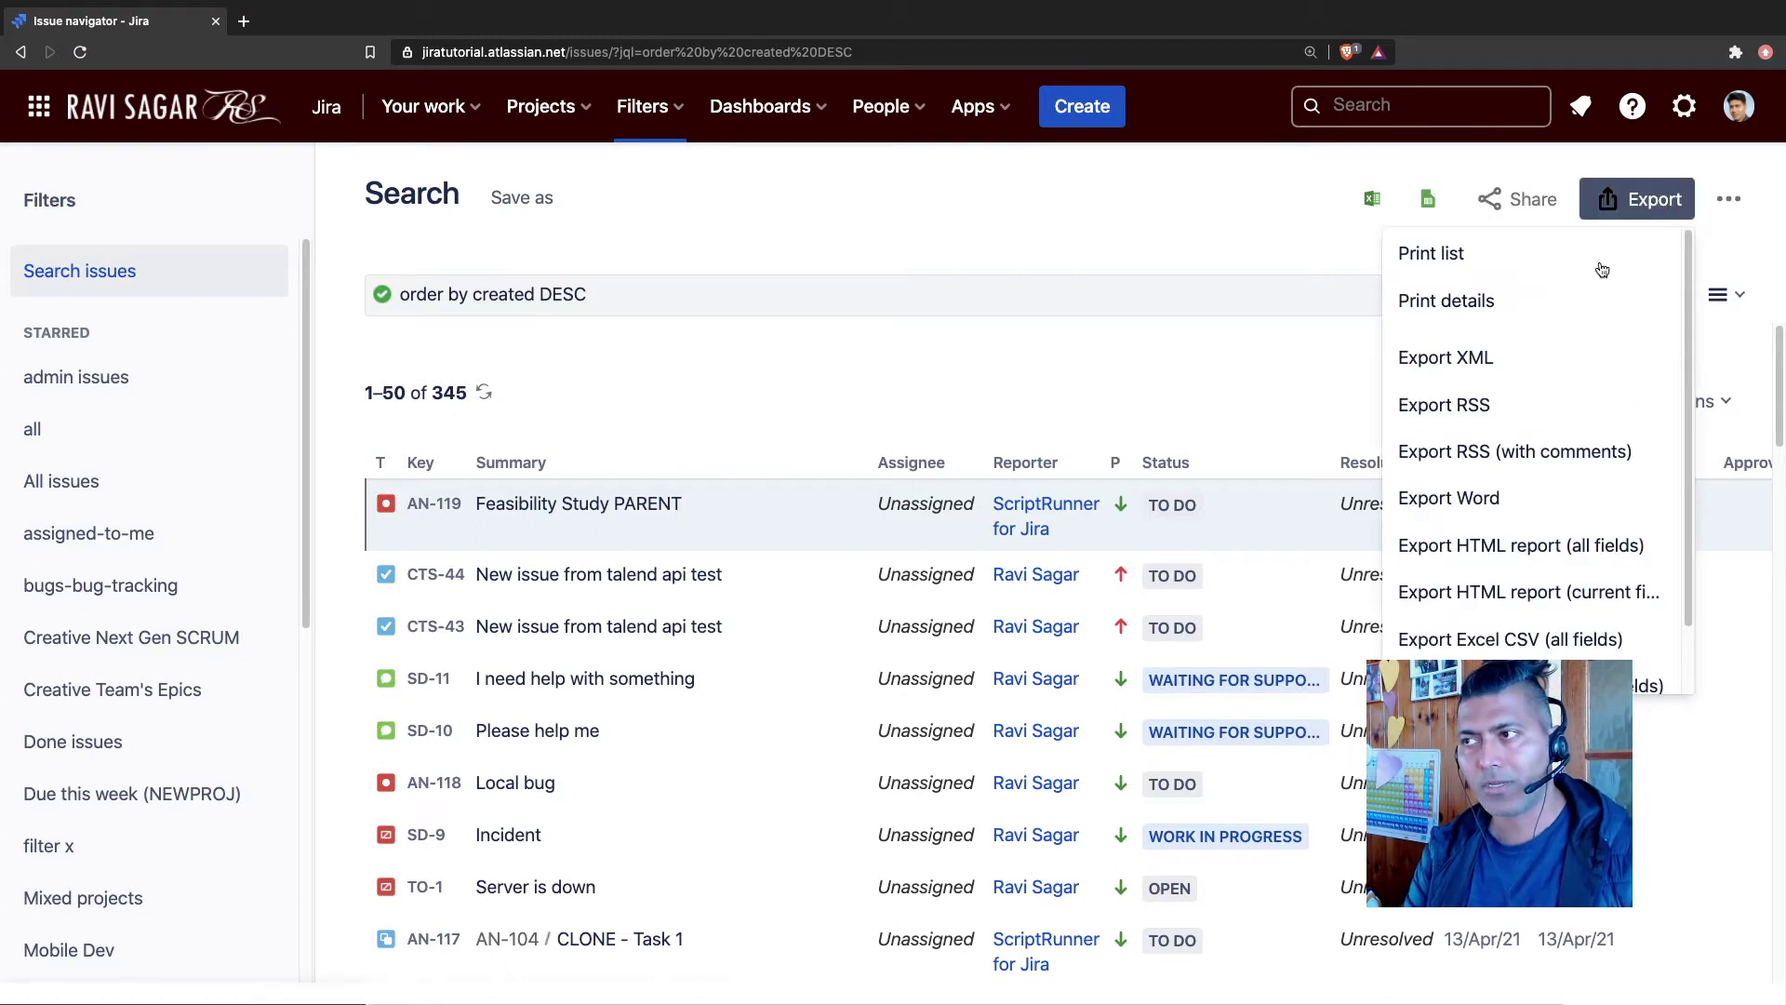
pyautogui.scroll(-1, 1526, 549)
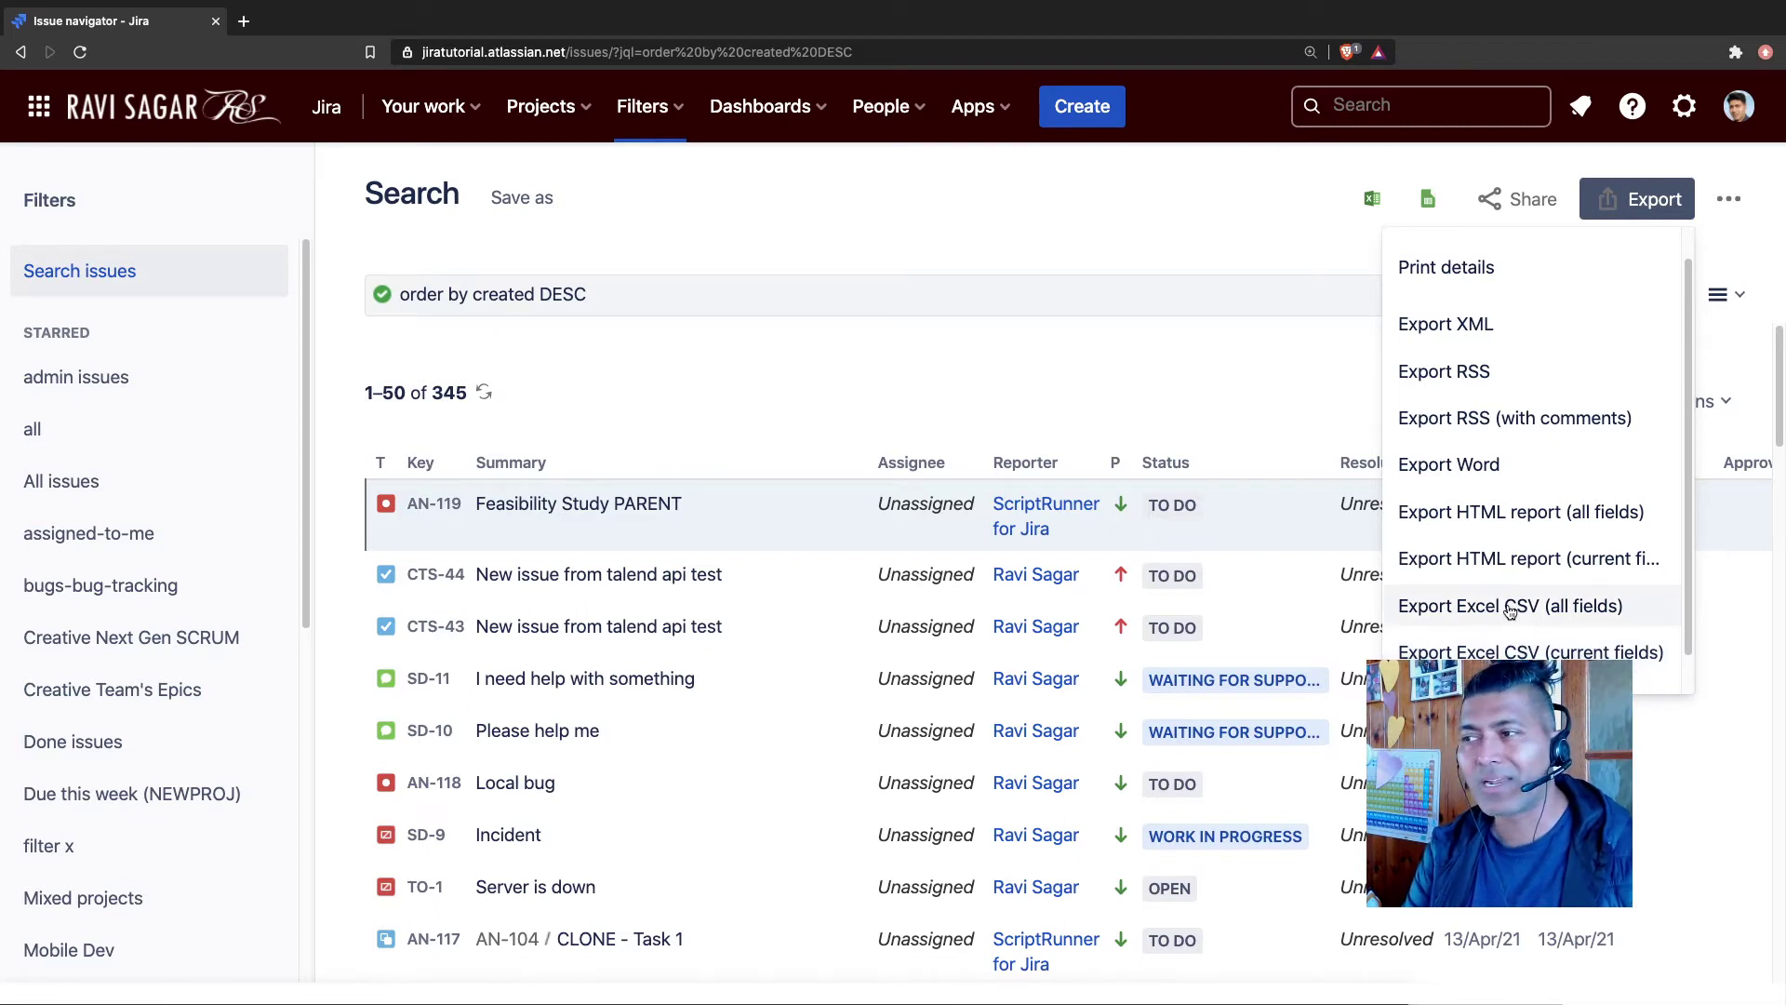
pyautogui.click(975, 361)
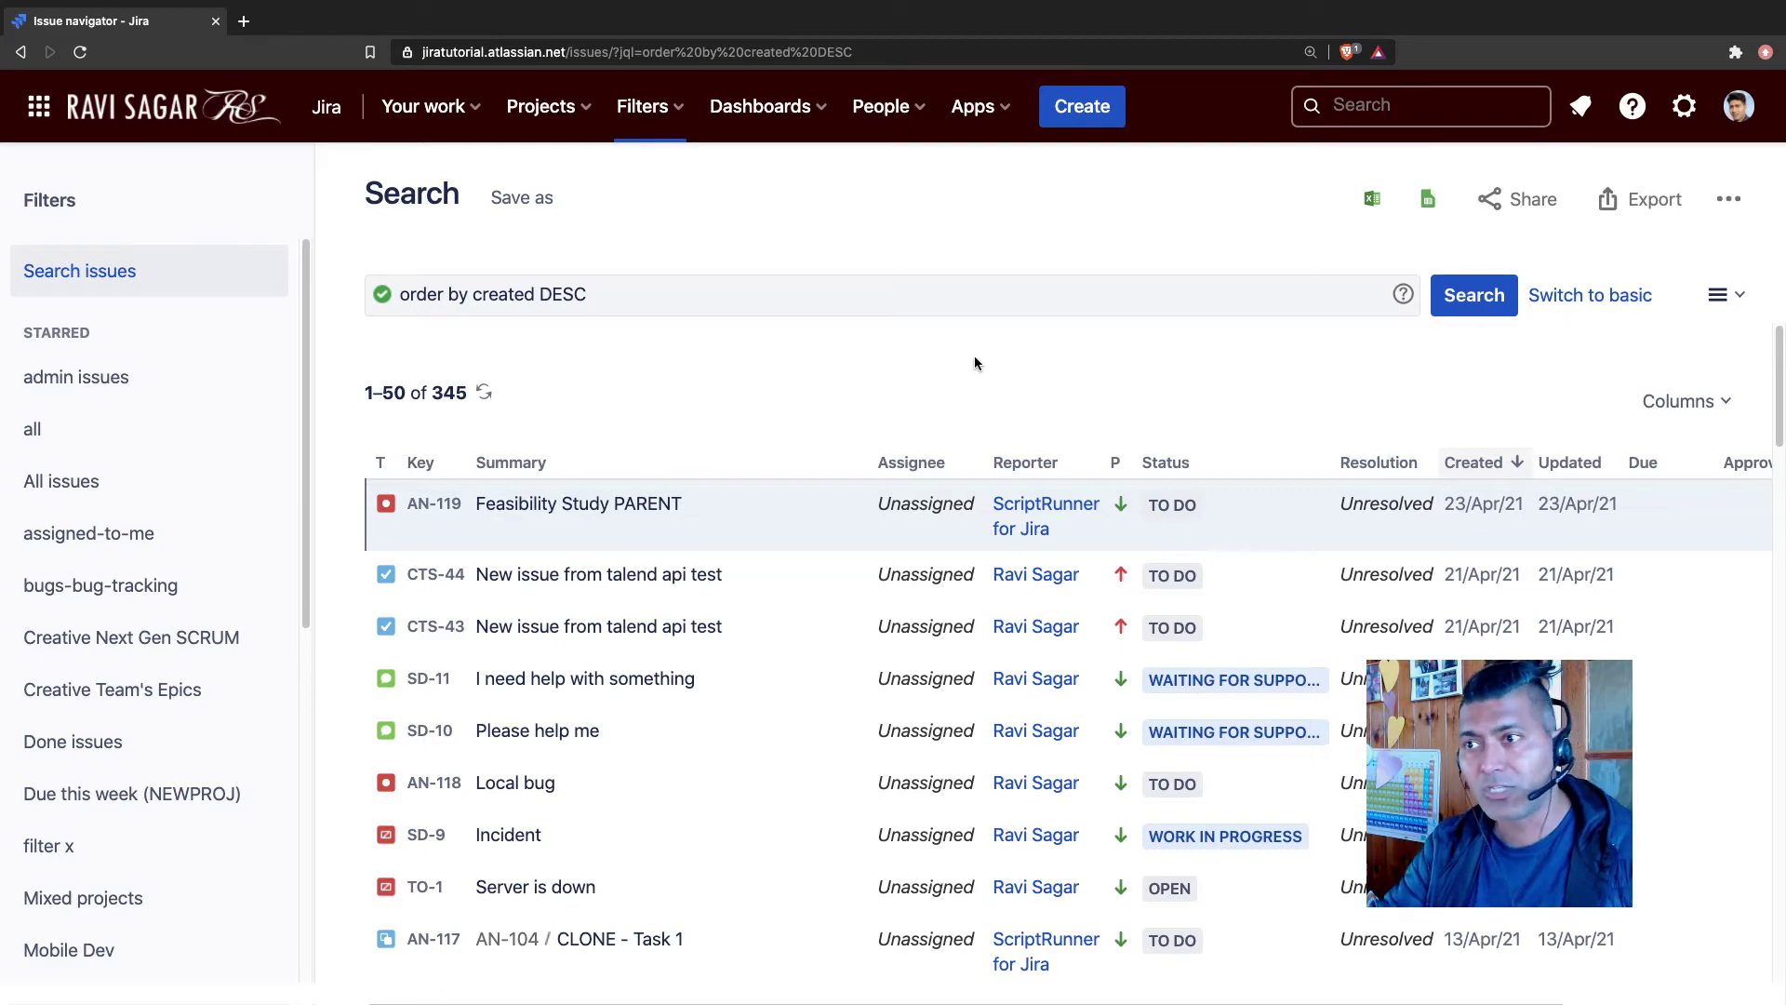
# In the legal-issues CSV, check the Status, Project key, Project type, priority and Assignee Id columns
pyautogui.press('super+Tab')
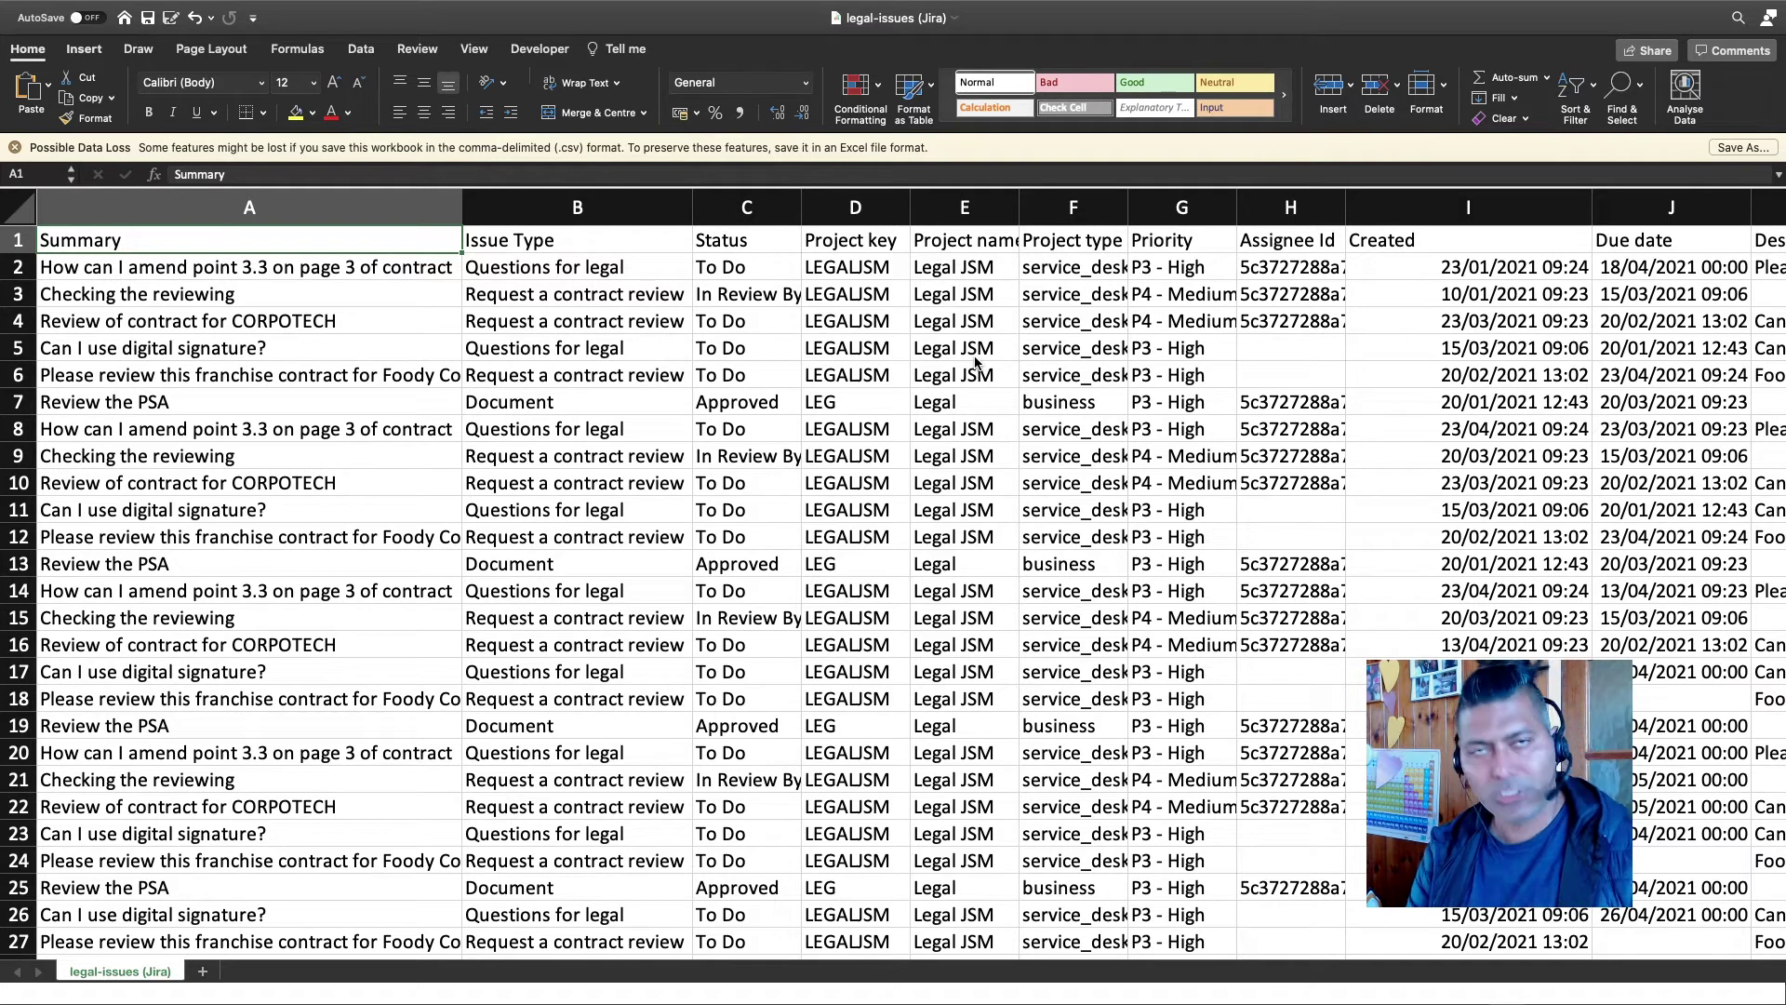
pyautogui.press('Right')
pyautogui.press('Right')
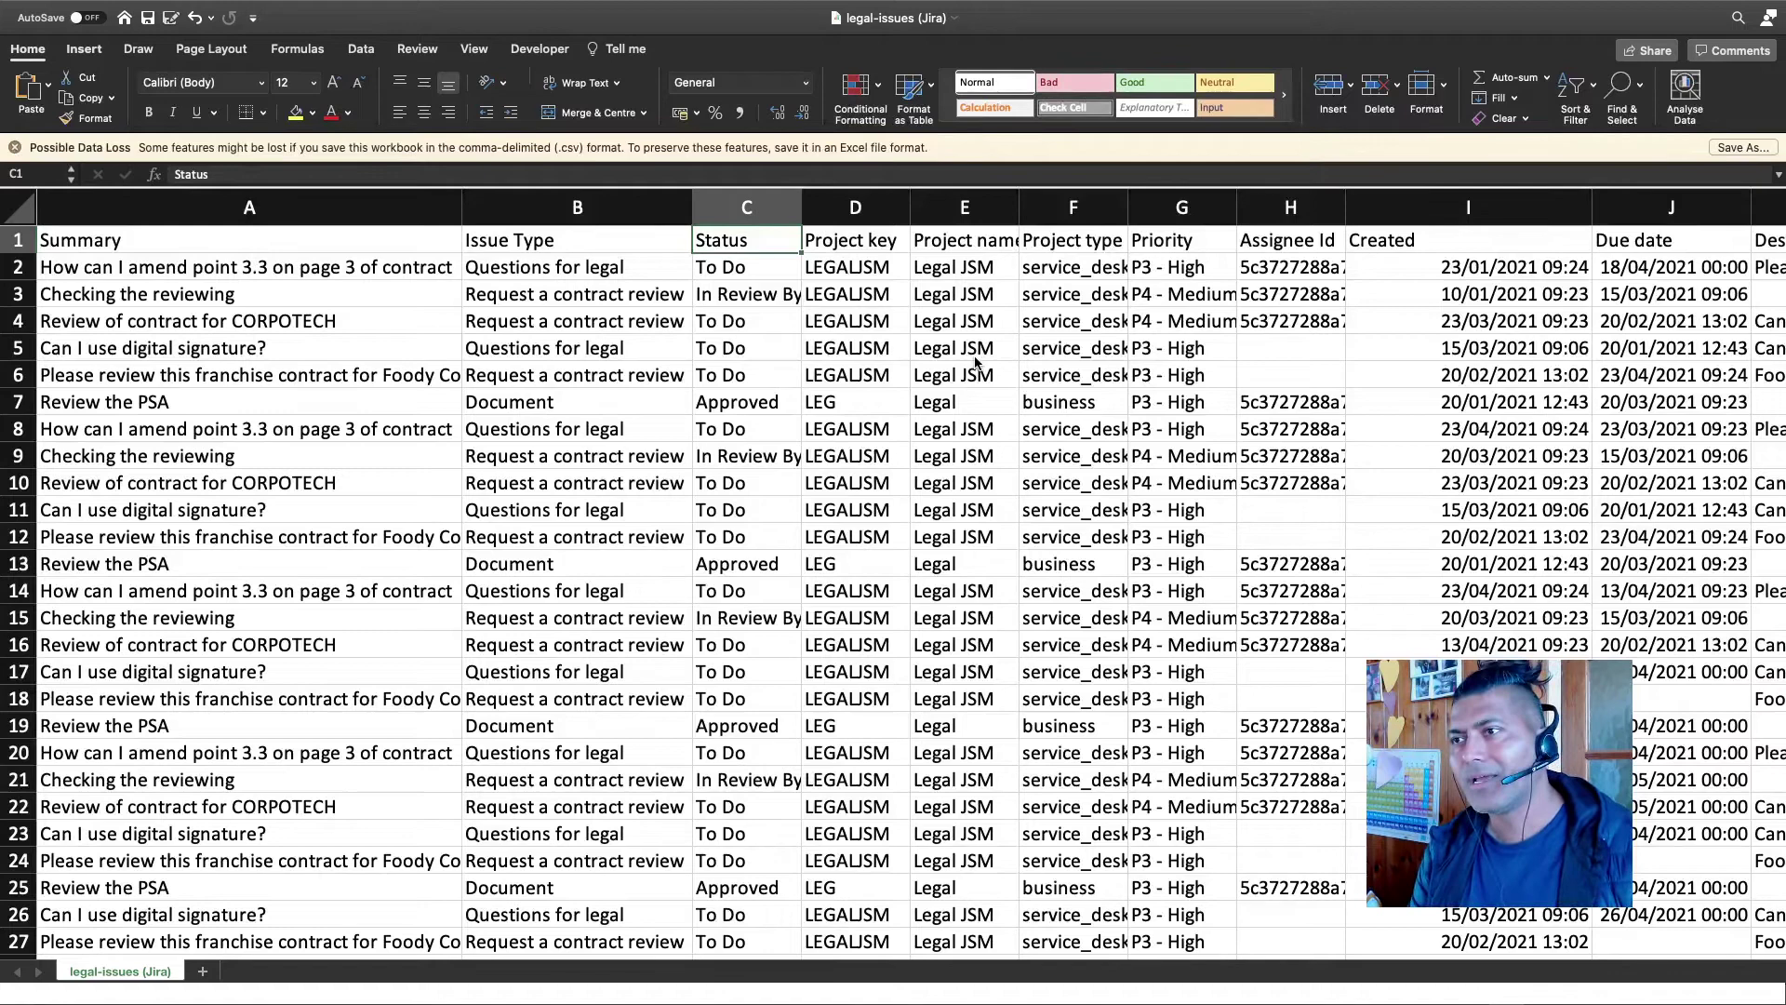
pyautogui.press('Right')
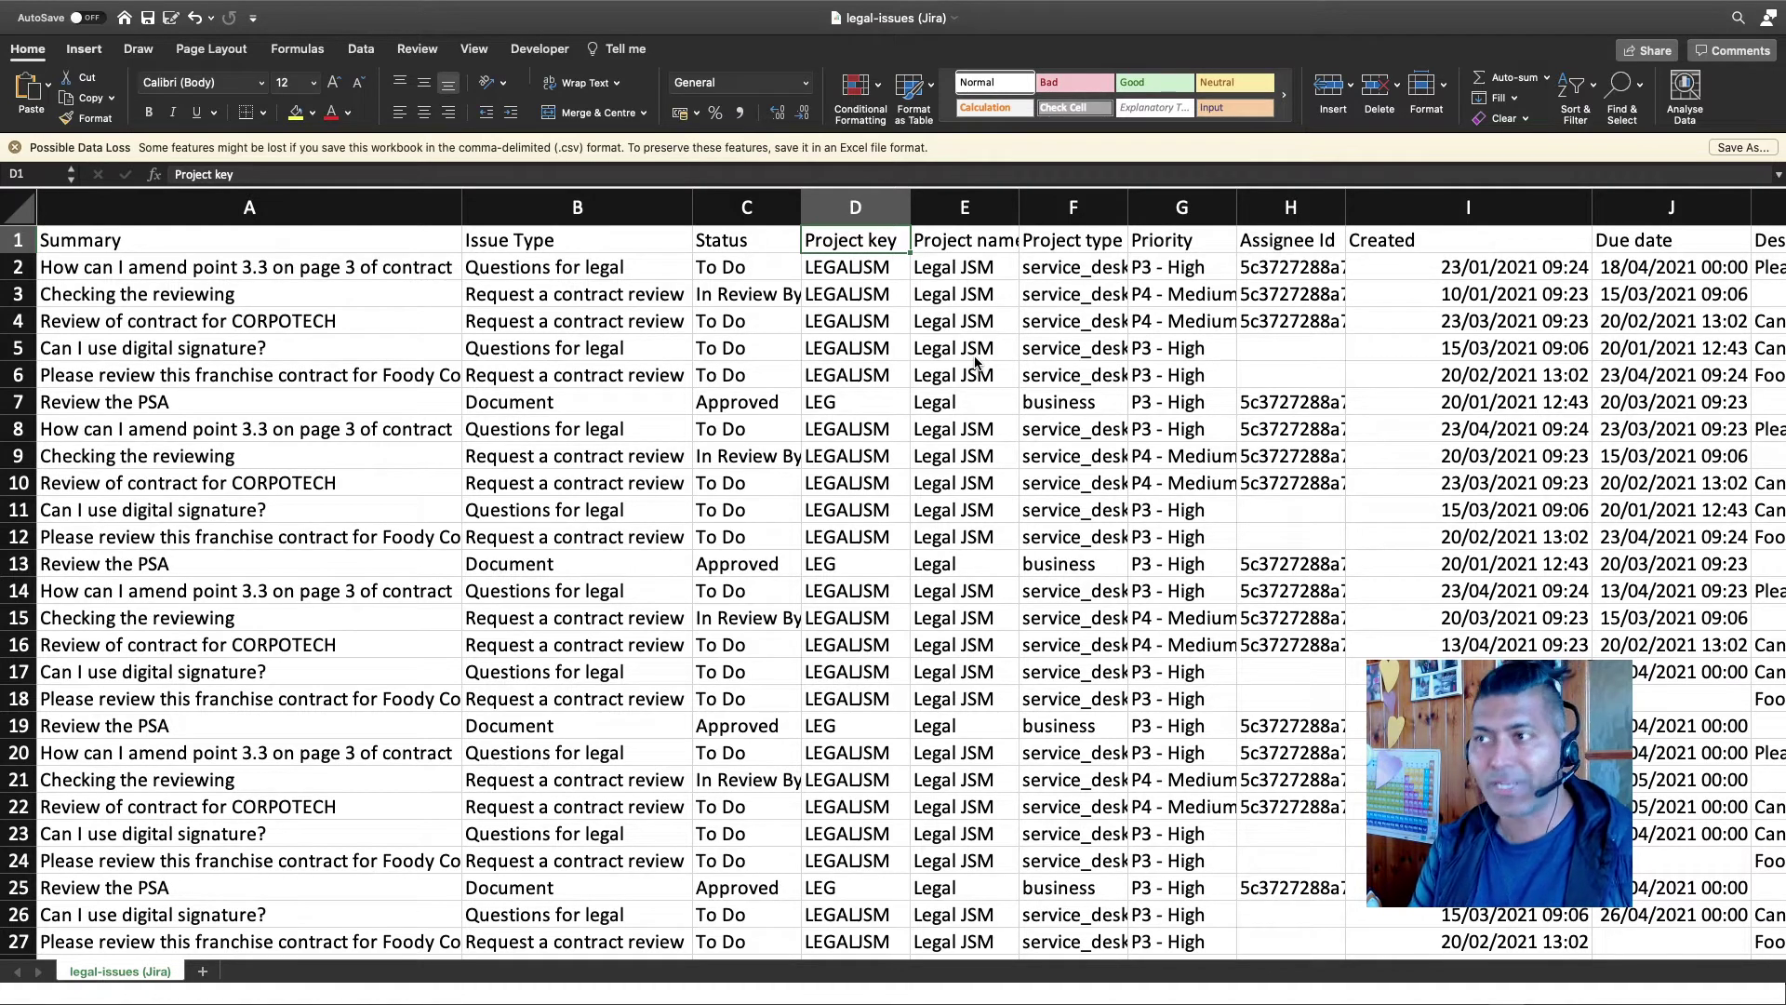
pyautogui.press('Right')
pyautogui.press('Right')
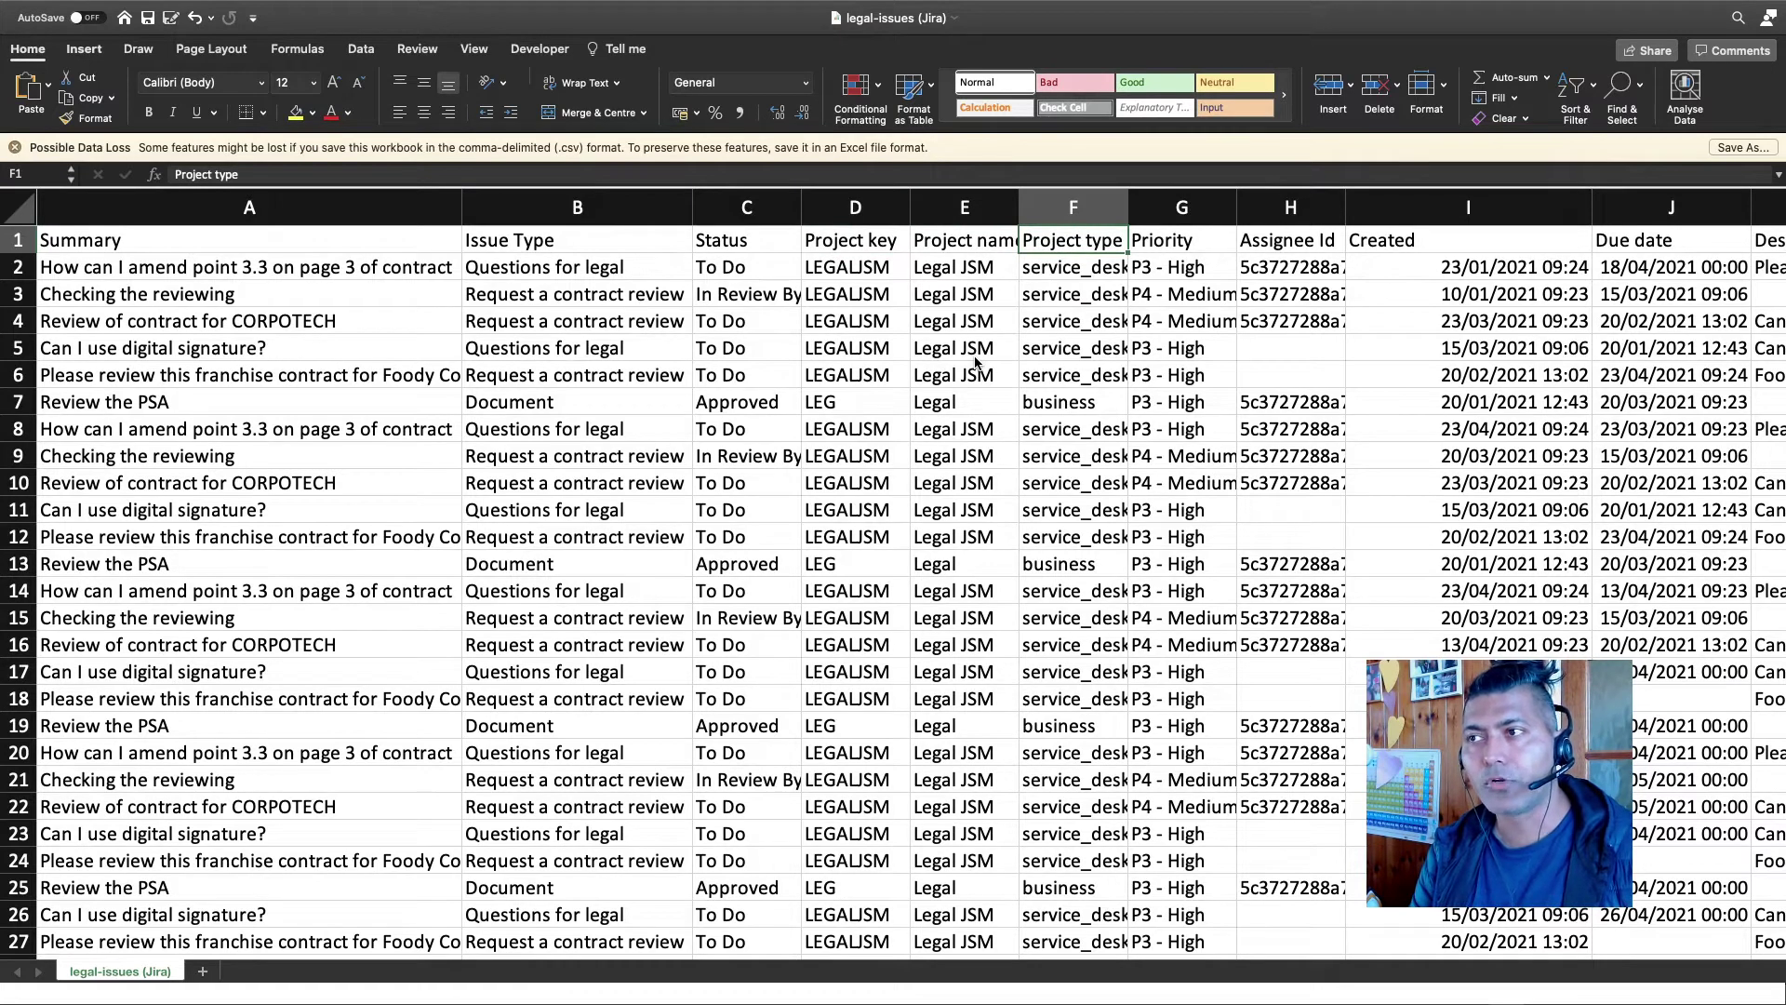
pyautogui.press('Down')
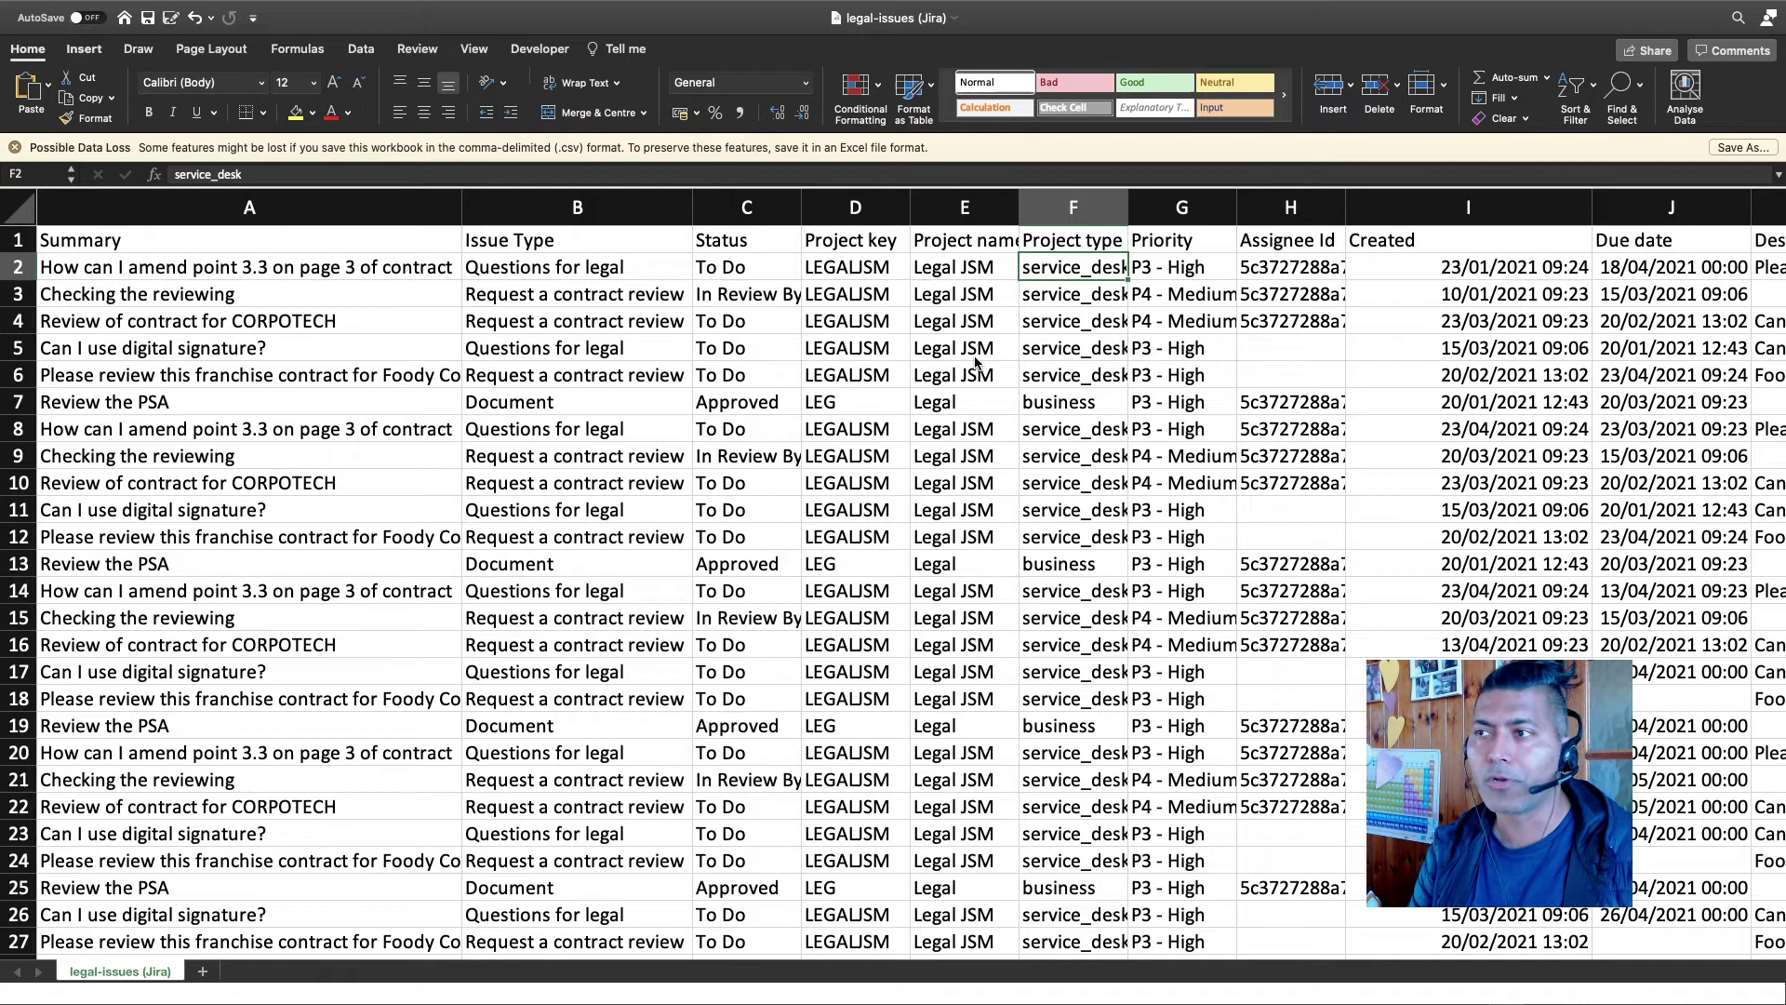
pyautogui.press('Right')
pyautogui.press('Right')
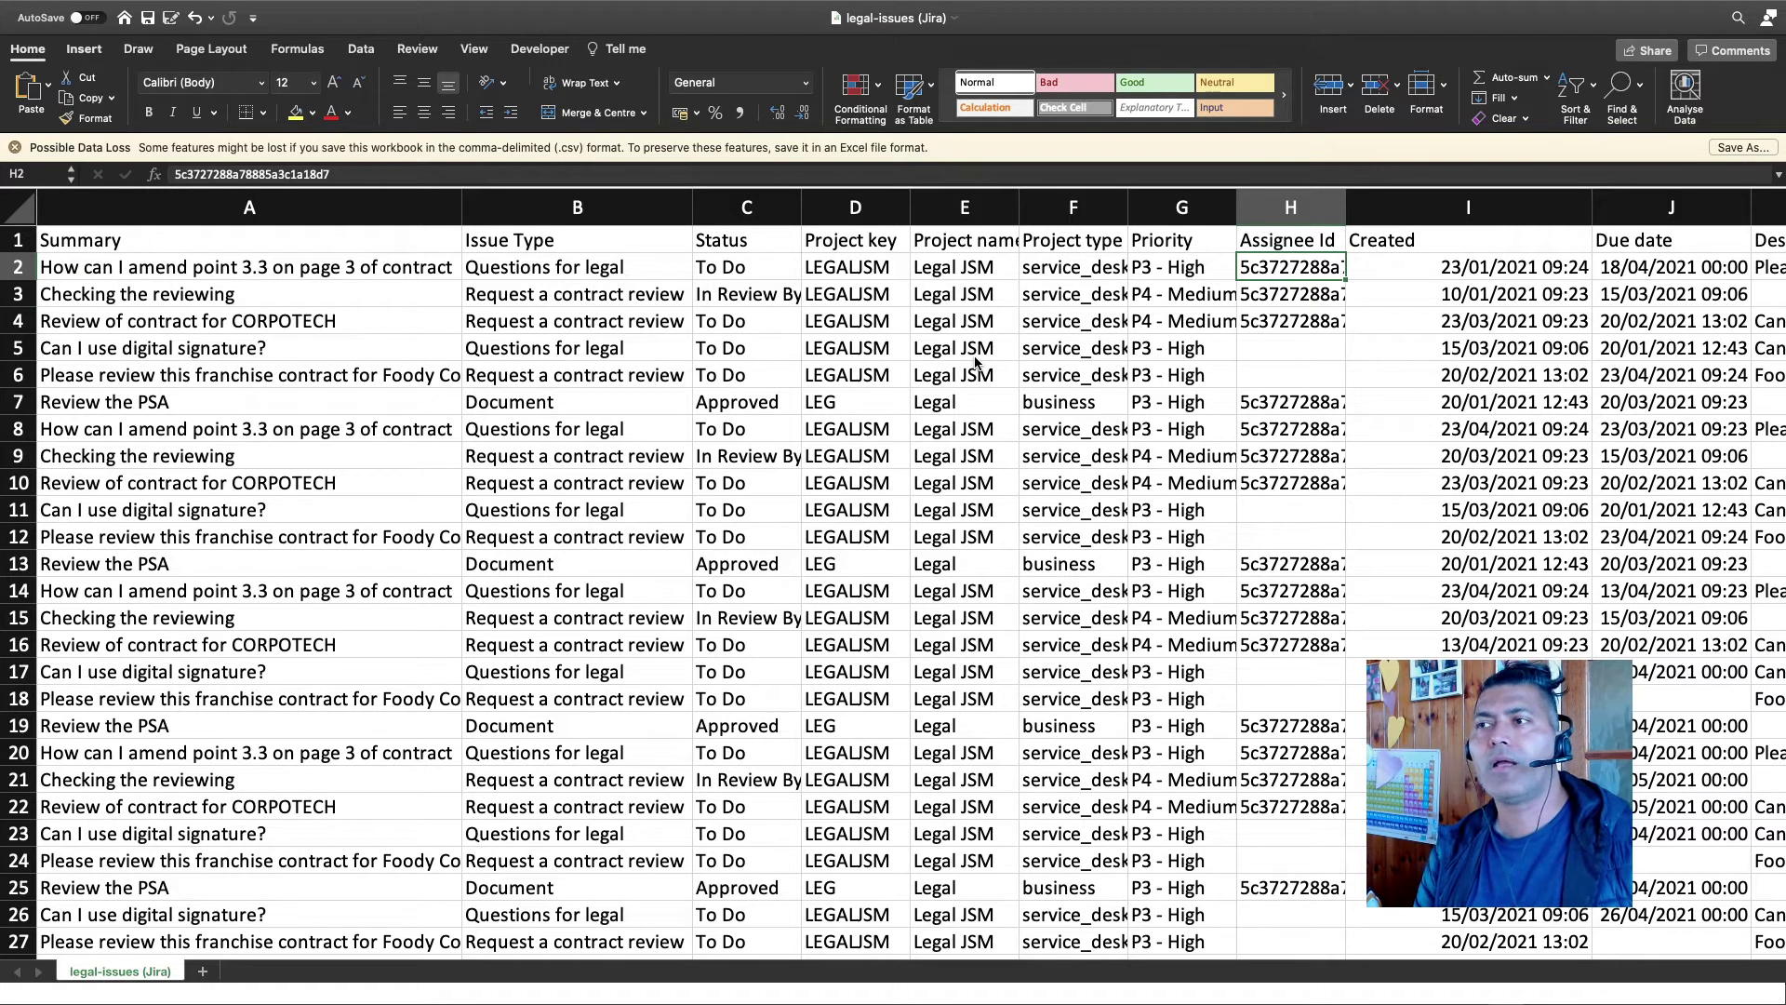
pyautogui.press('Left')
pyautogui.press('Right')
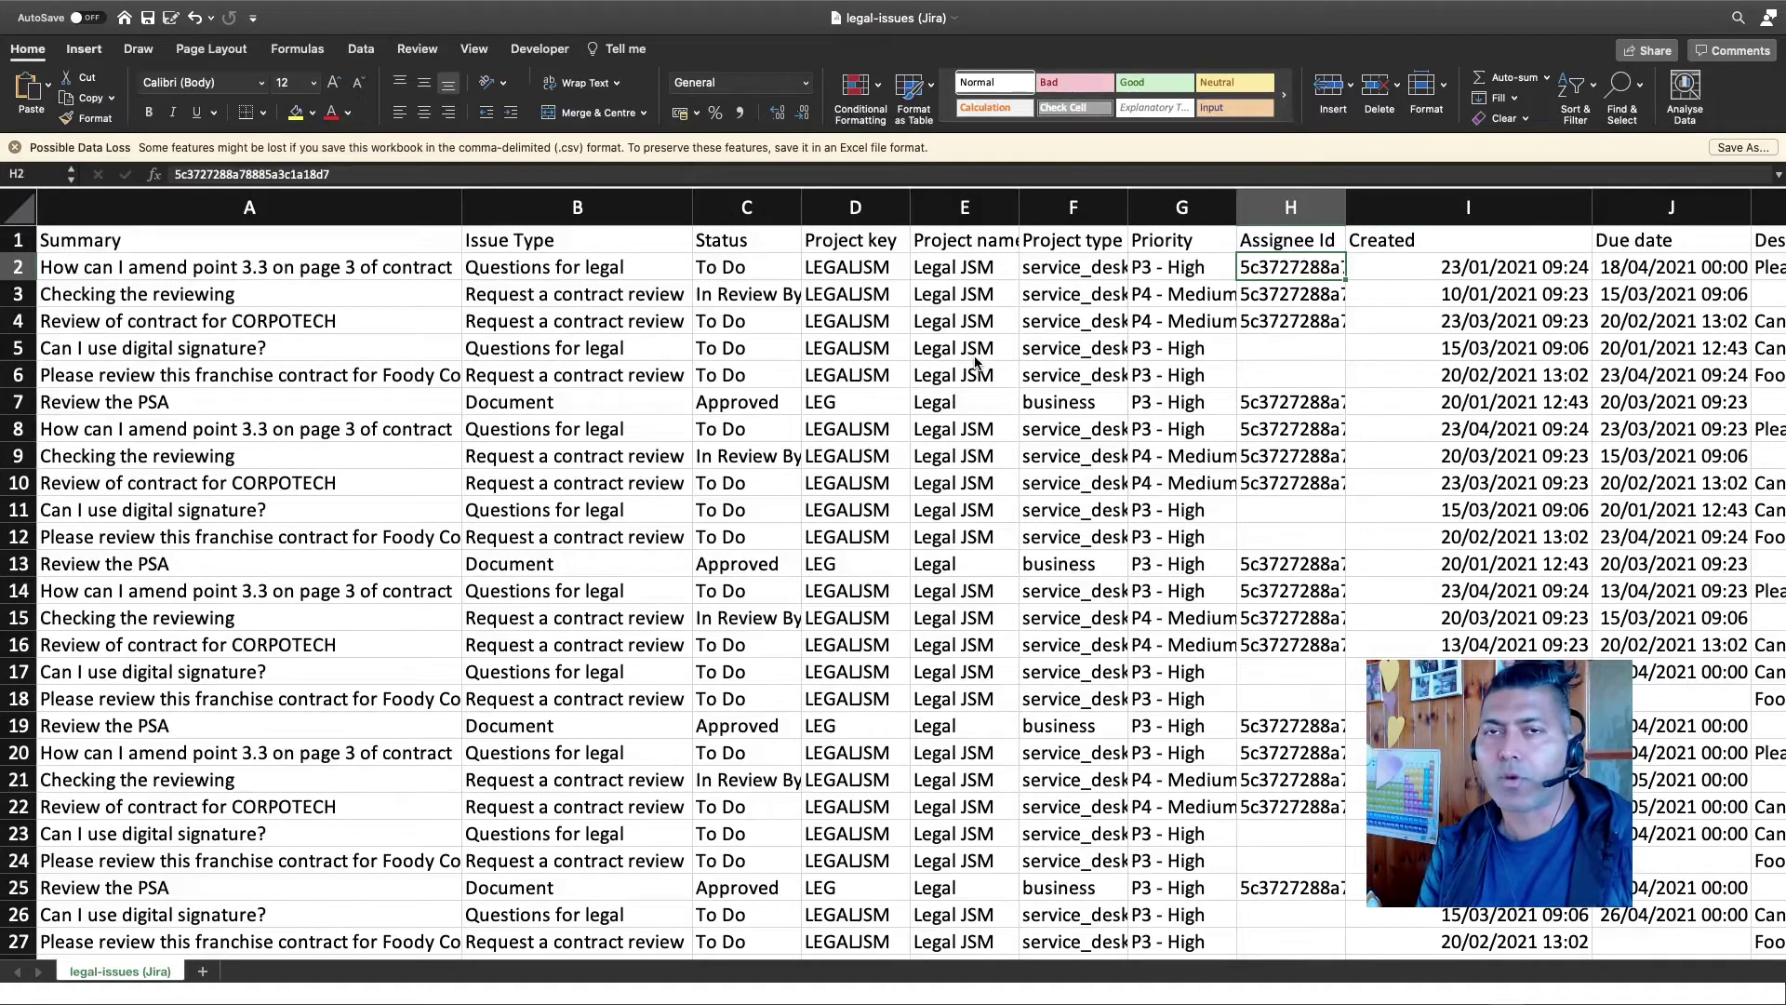
pyautogui.press('Right')
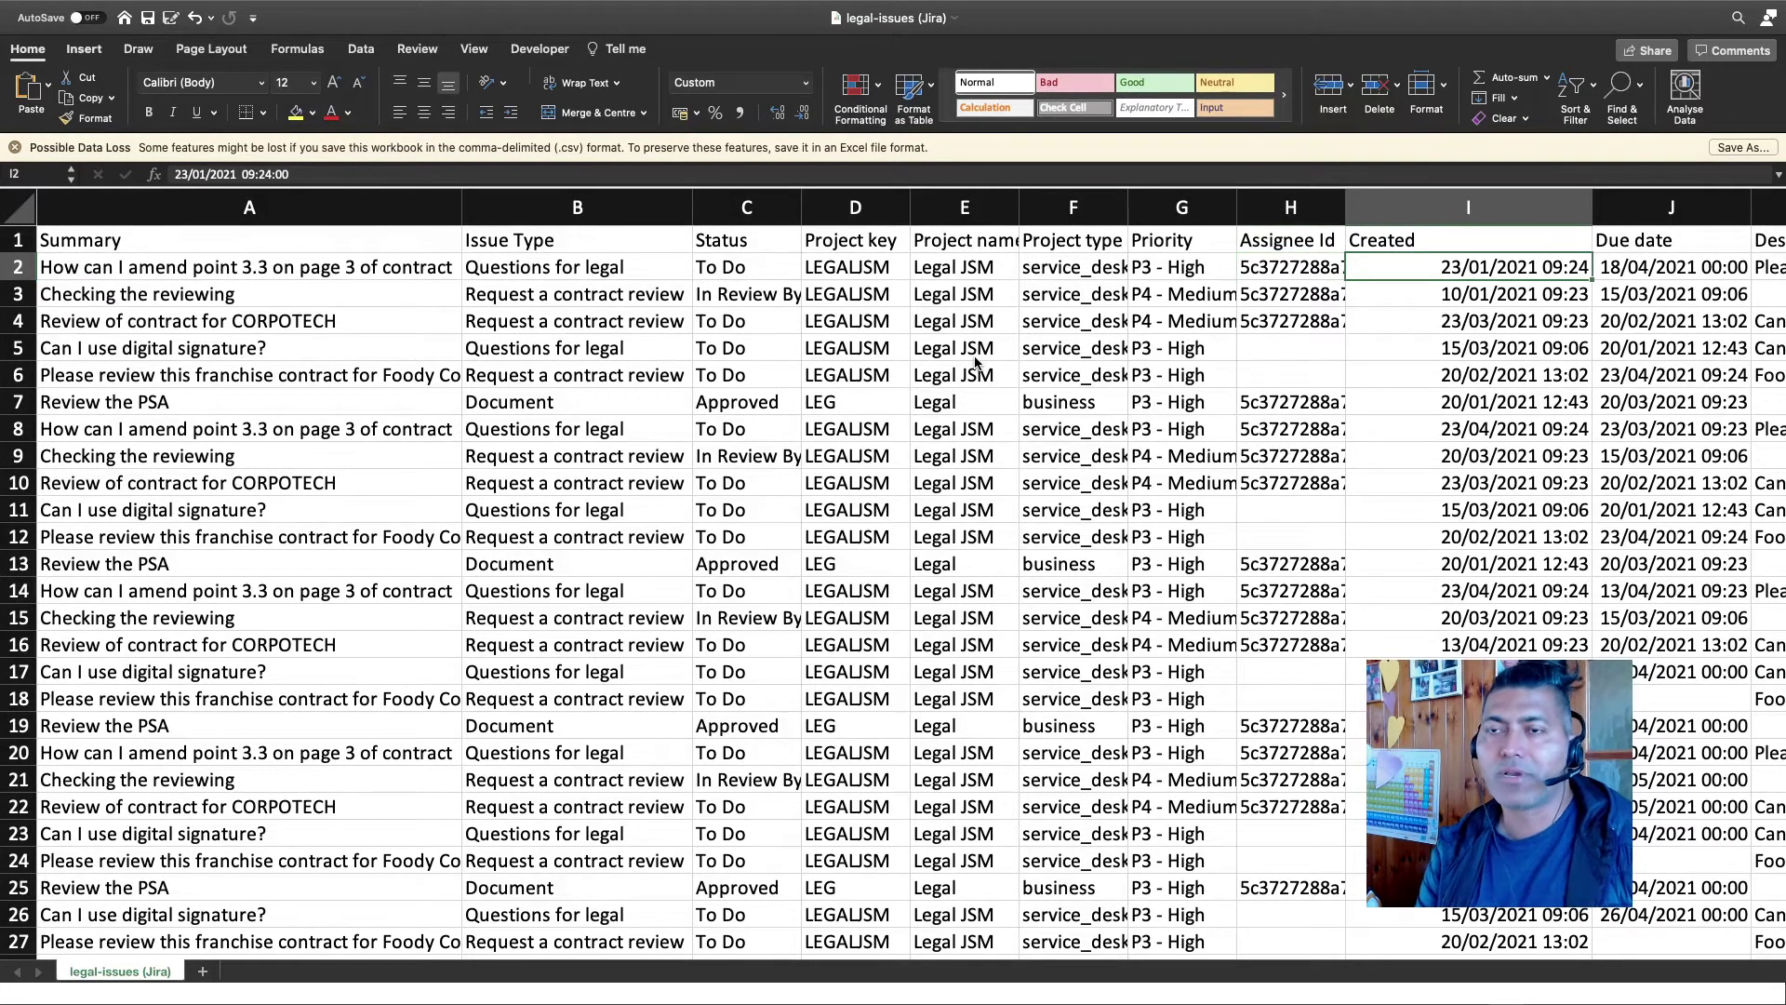
pyautogui.press('Right')
pyautogui.press('Left')
pyautogui.press('Right')
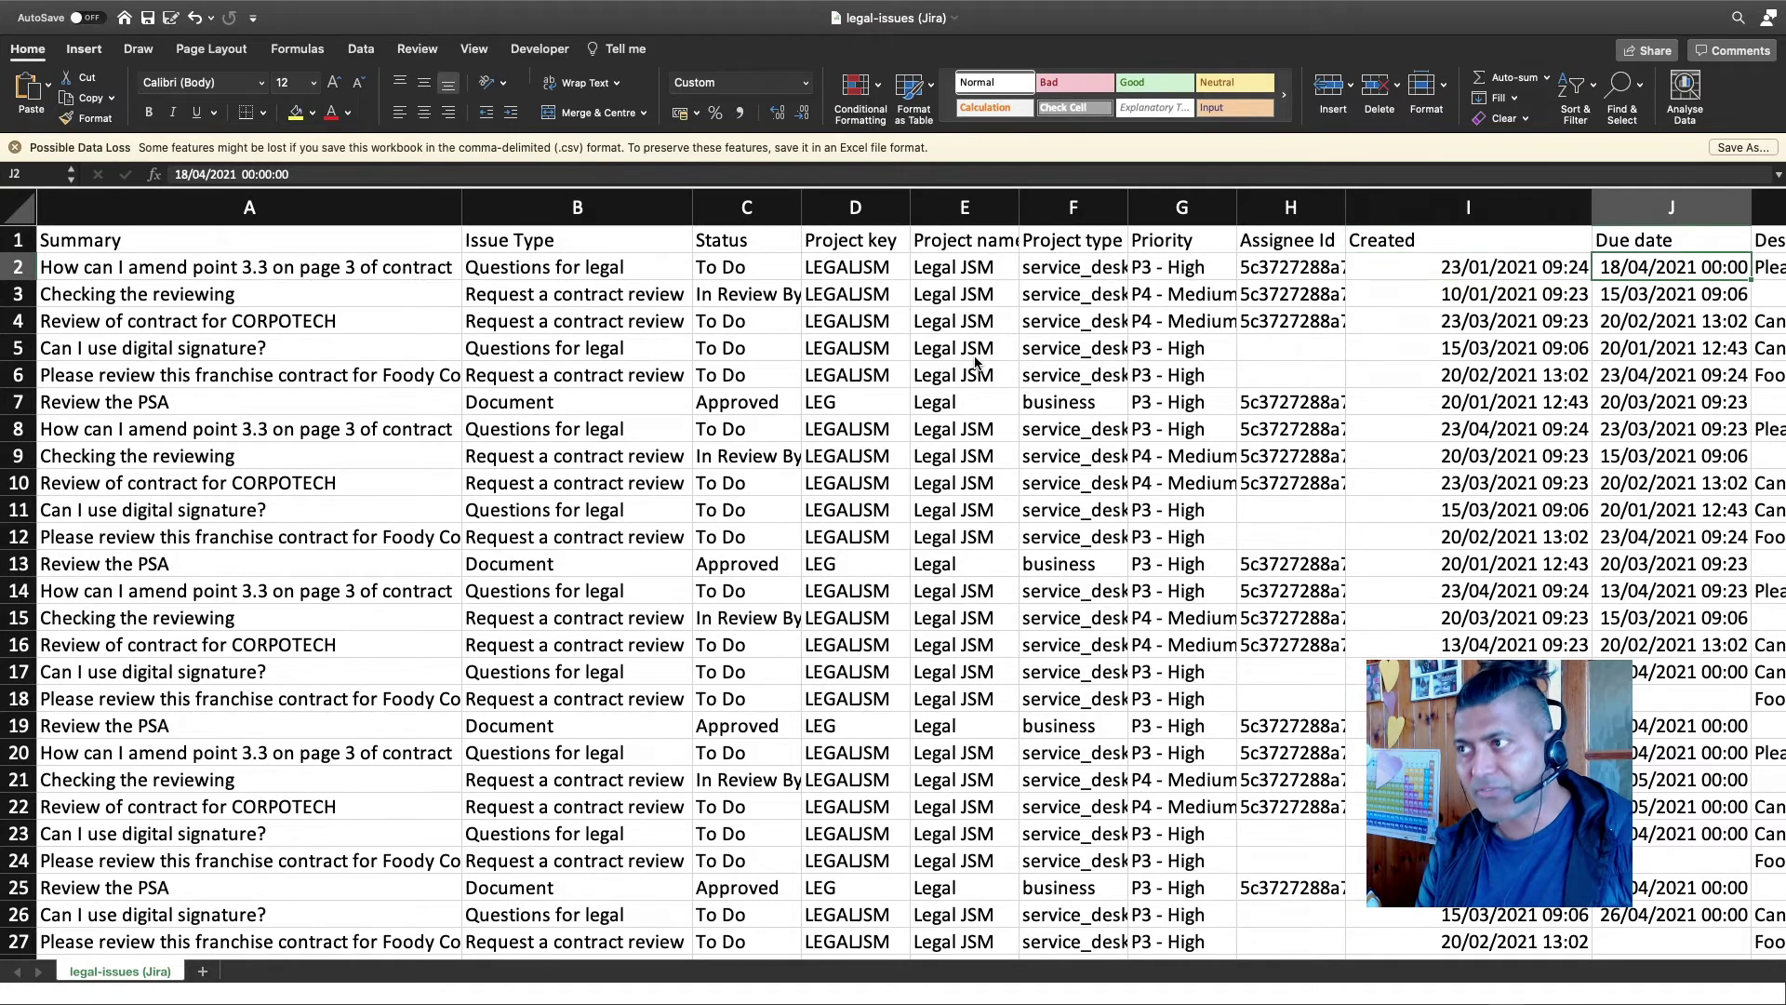
pyautogui.press('Right')
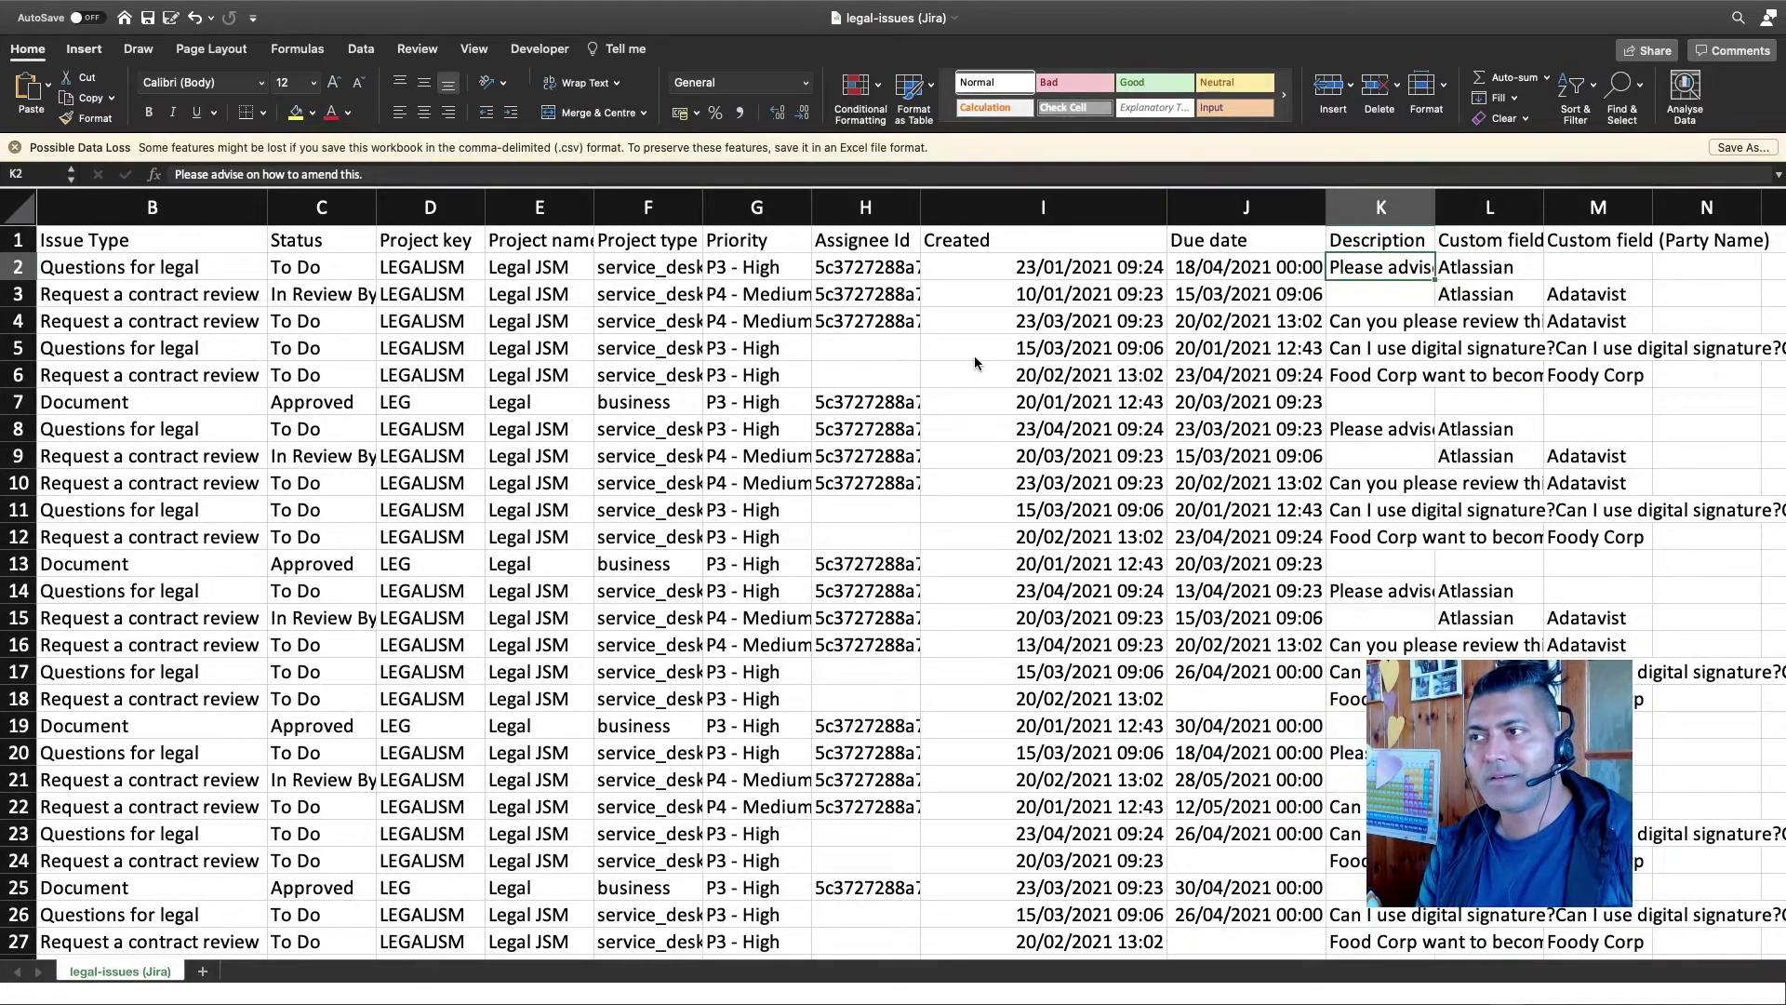
pyautogui.press('Right')
pyautogui.press('Left')
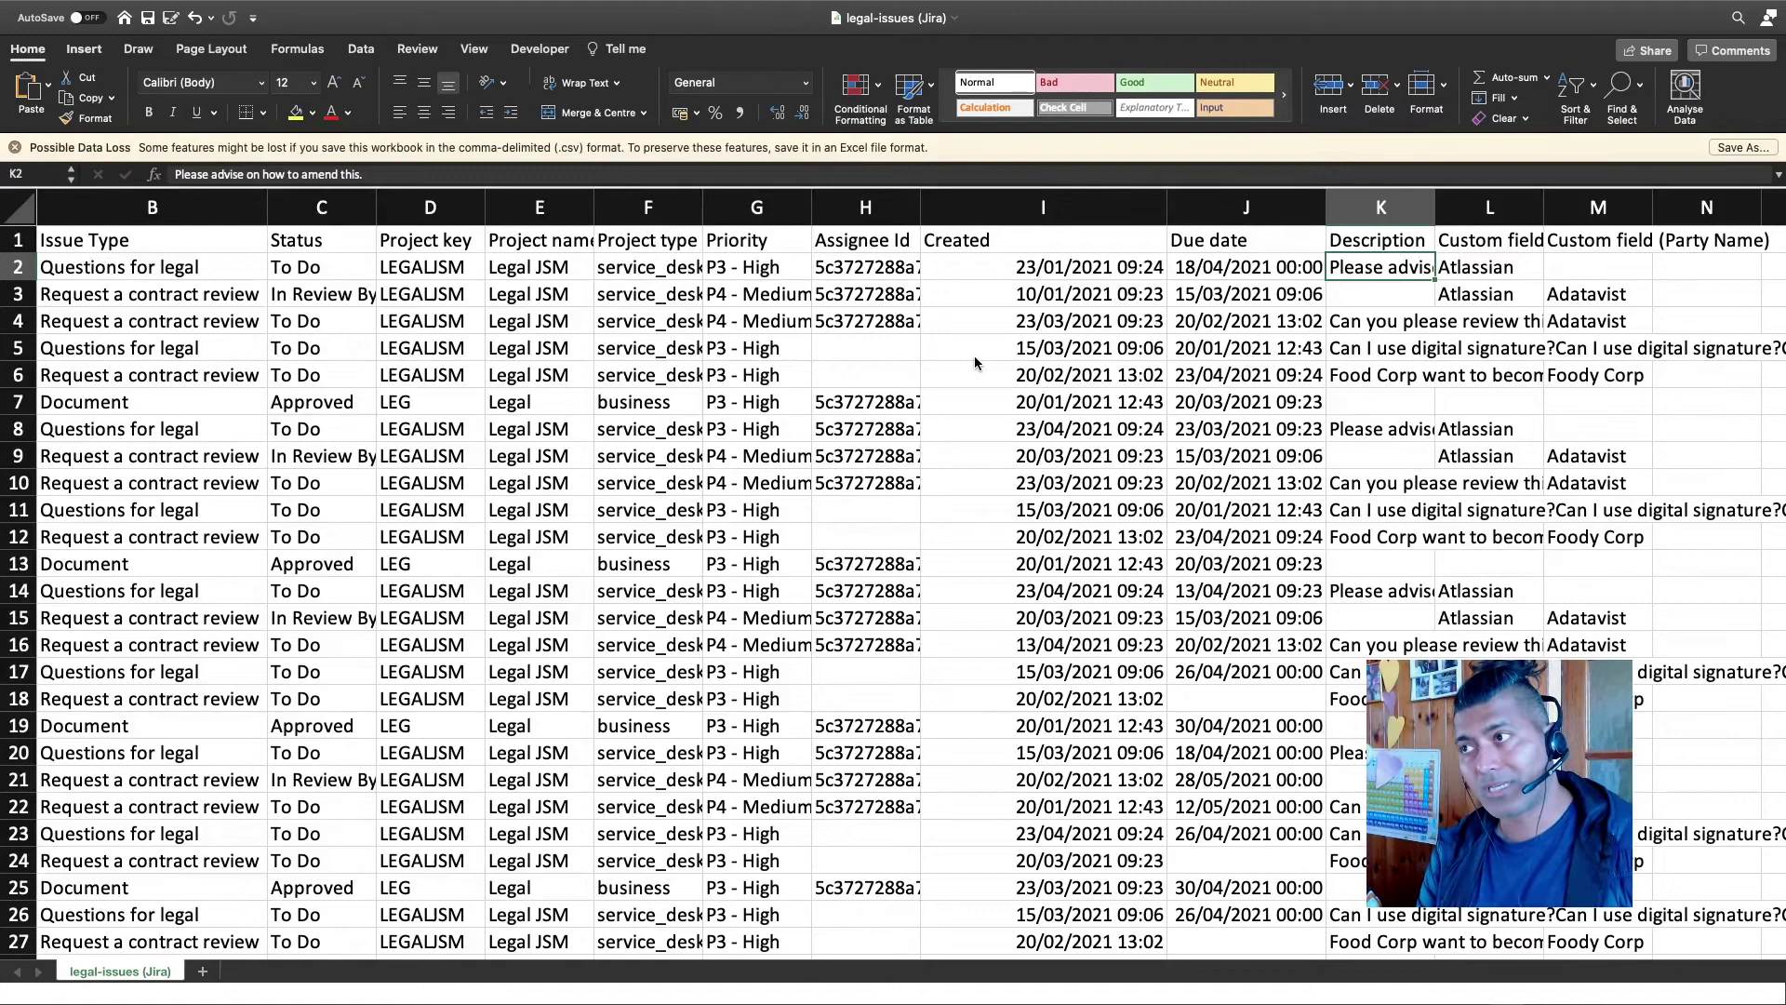
pyautogui.press('Right')
pyautogui.press('Up')
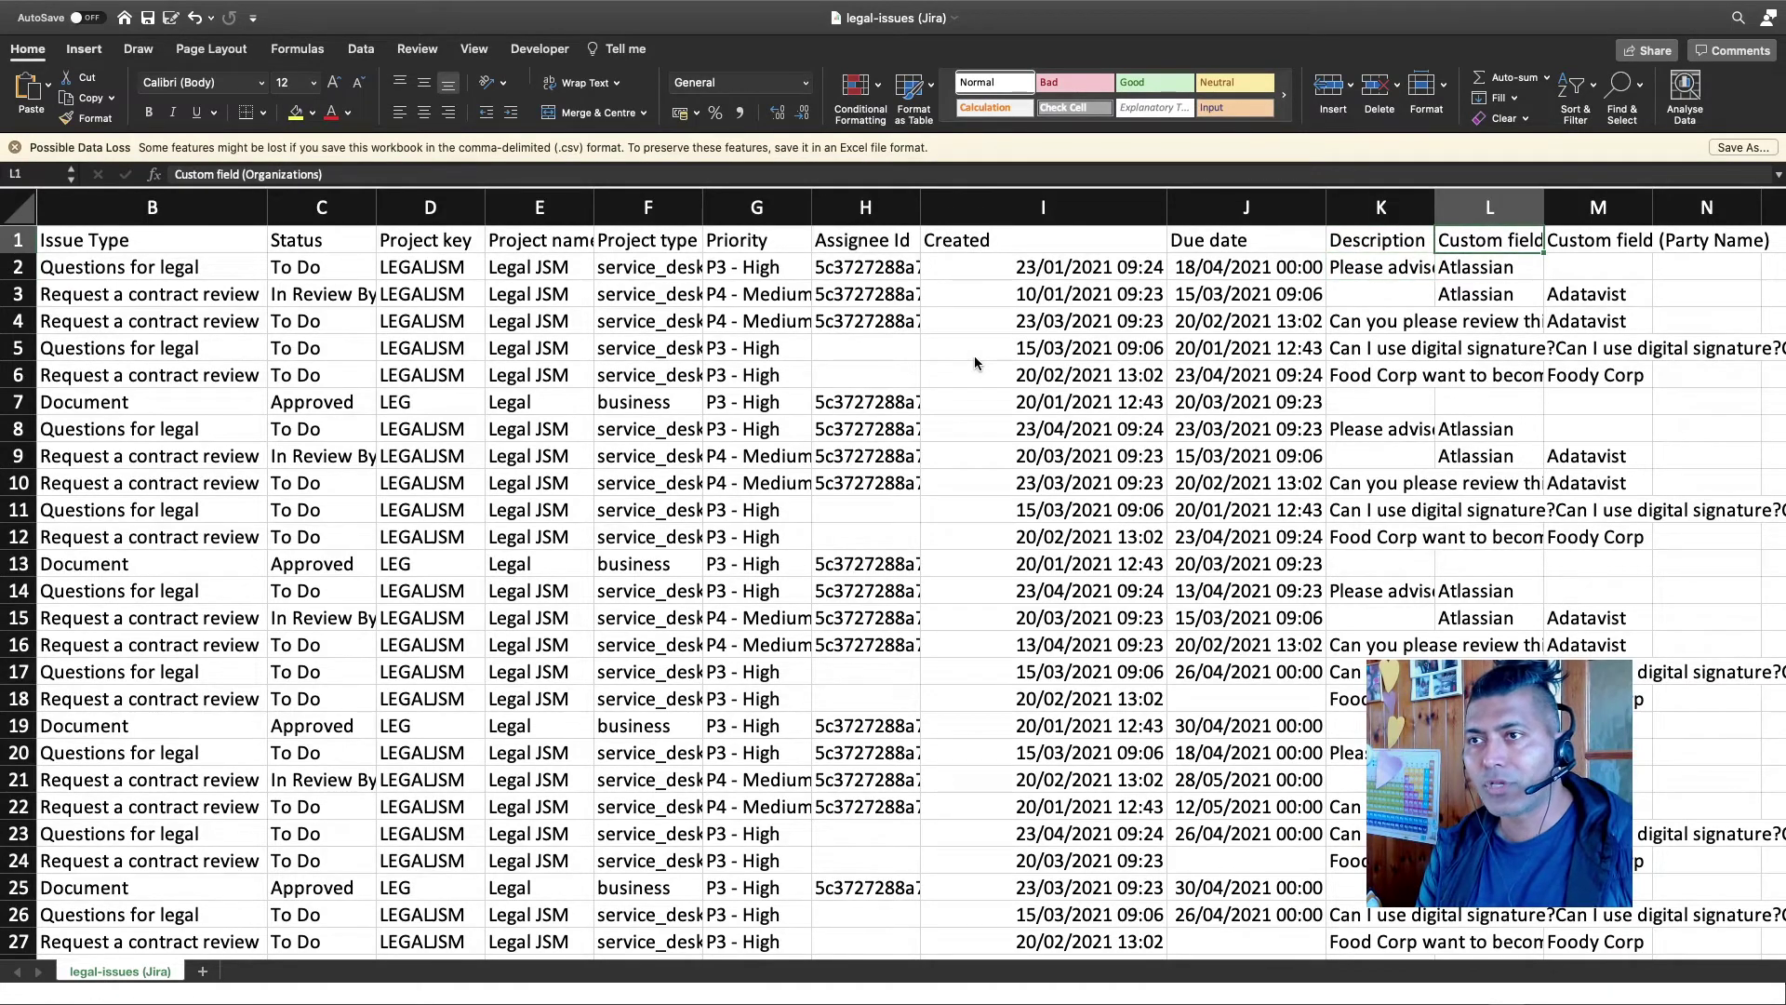
pyautogui.press('Right')
pyautogui.press('Right')
pyautogui.press('Right')
pyautogui.press('Right')
pyautogui.press('Right')
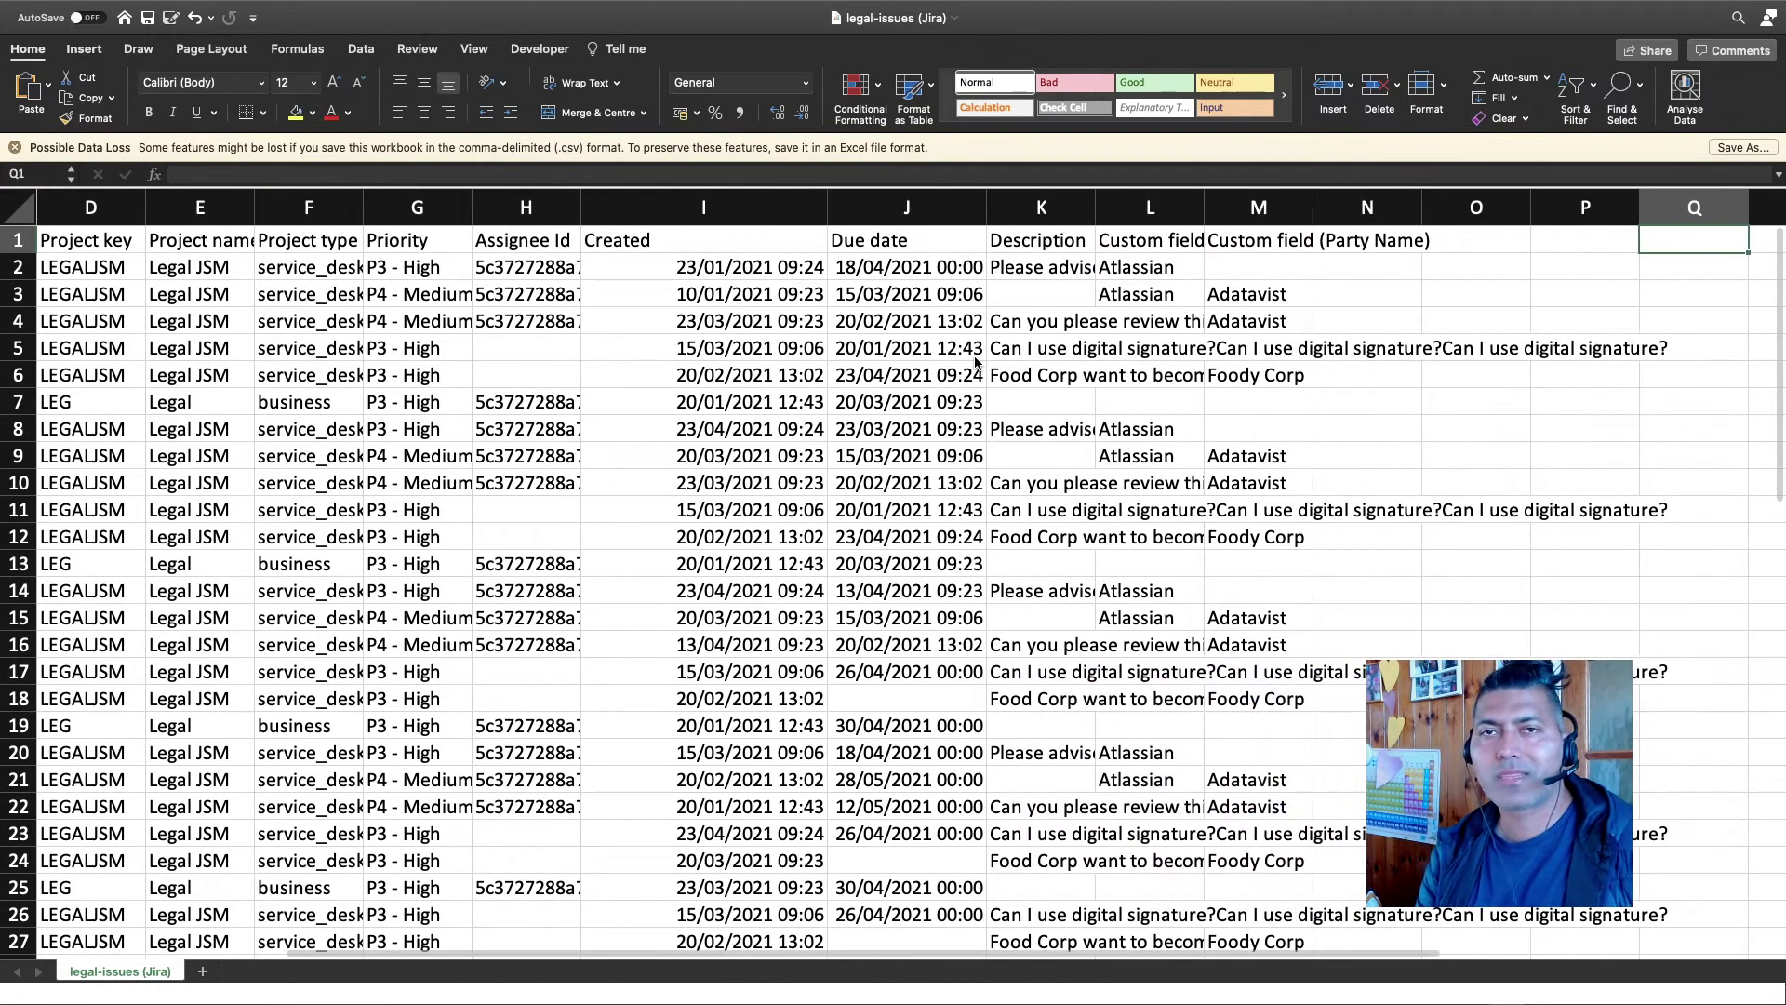
pyautogui.press('Left')
pyautogui.press('Left')
pyautogui.press('Left')
pyautogui.press('Left')
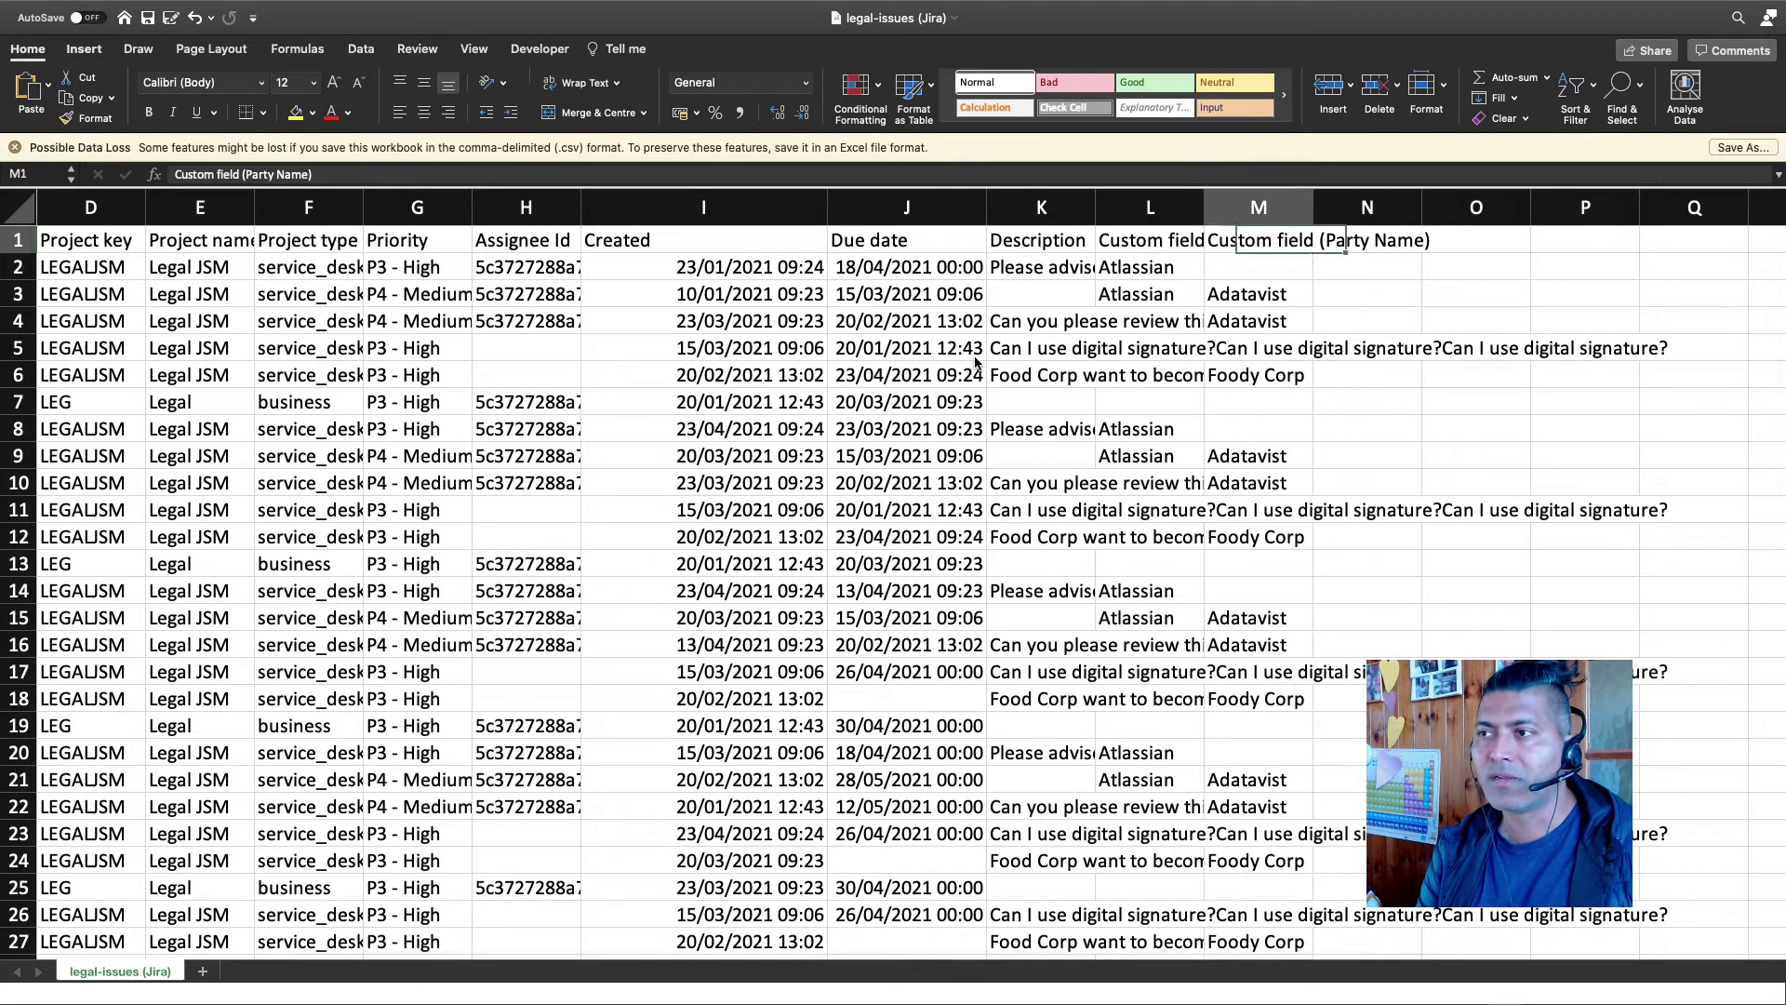
pyautogui.press('Left')
pyautogui.press('Left')
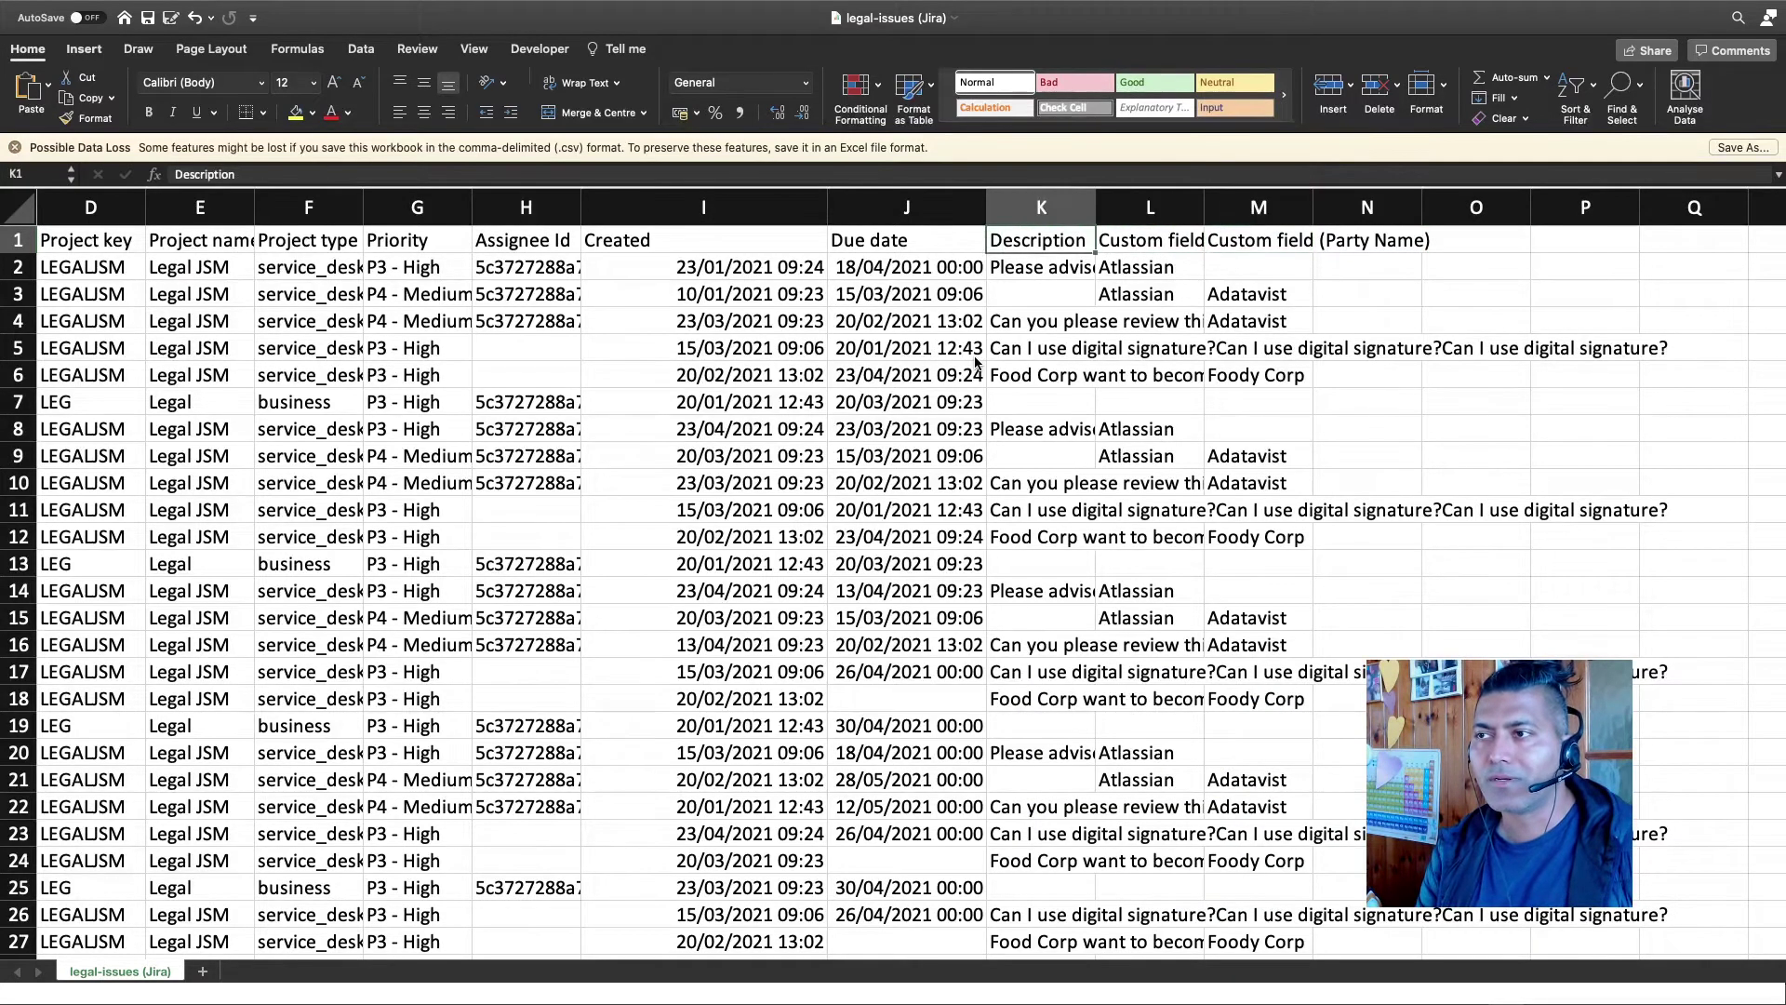
pyautogui.press('Down')
pyautogui.press('Right')
pyautogui.press('Up')
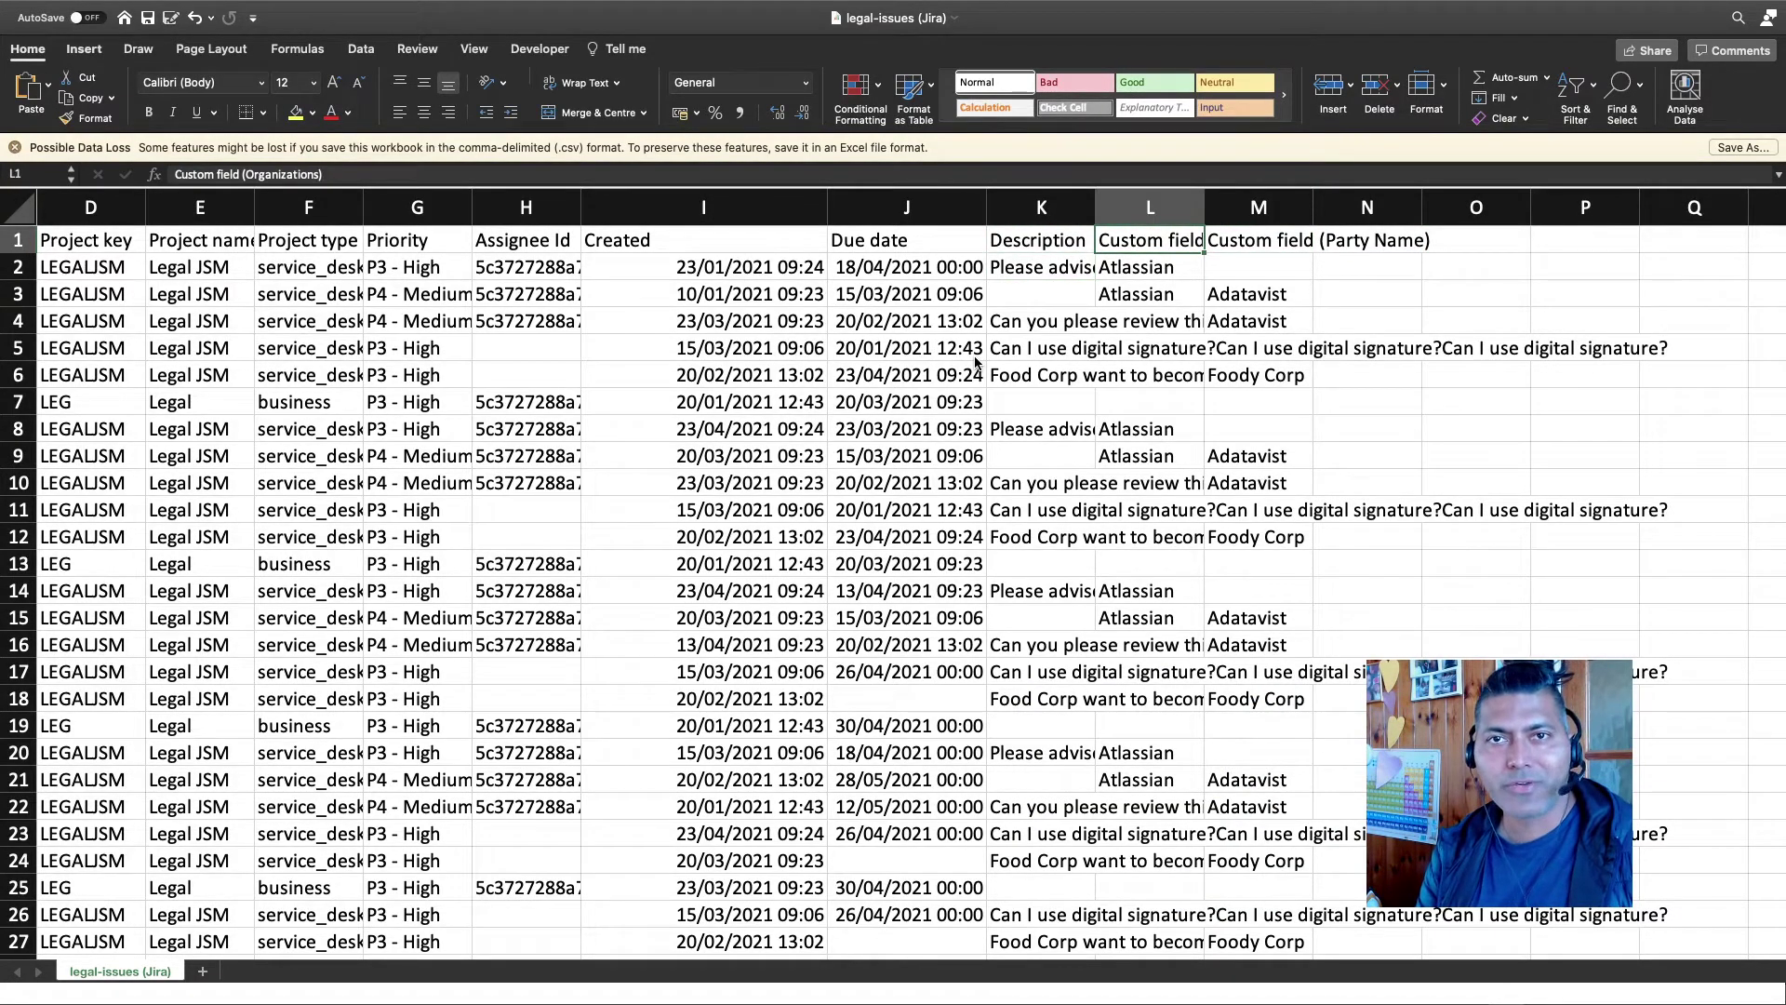
pyautogui.press('Down')
pyautogui.press('Up')
pyautogui.press('Right')
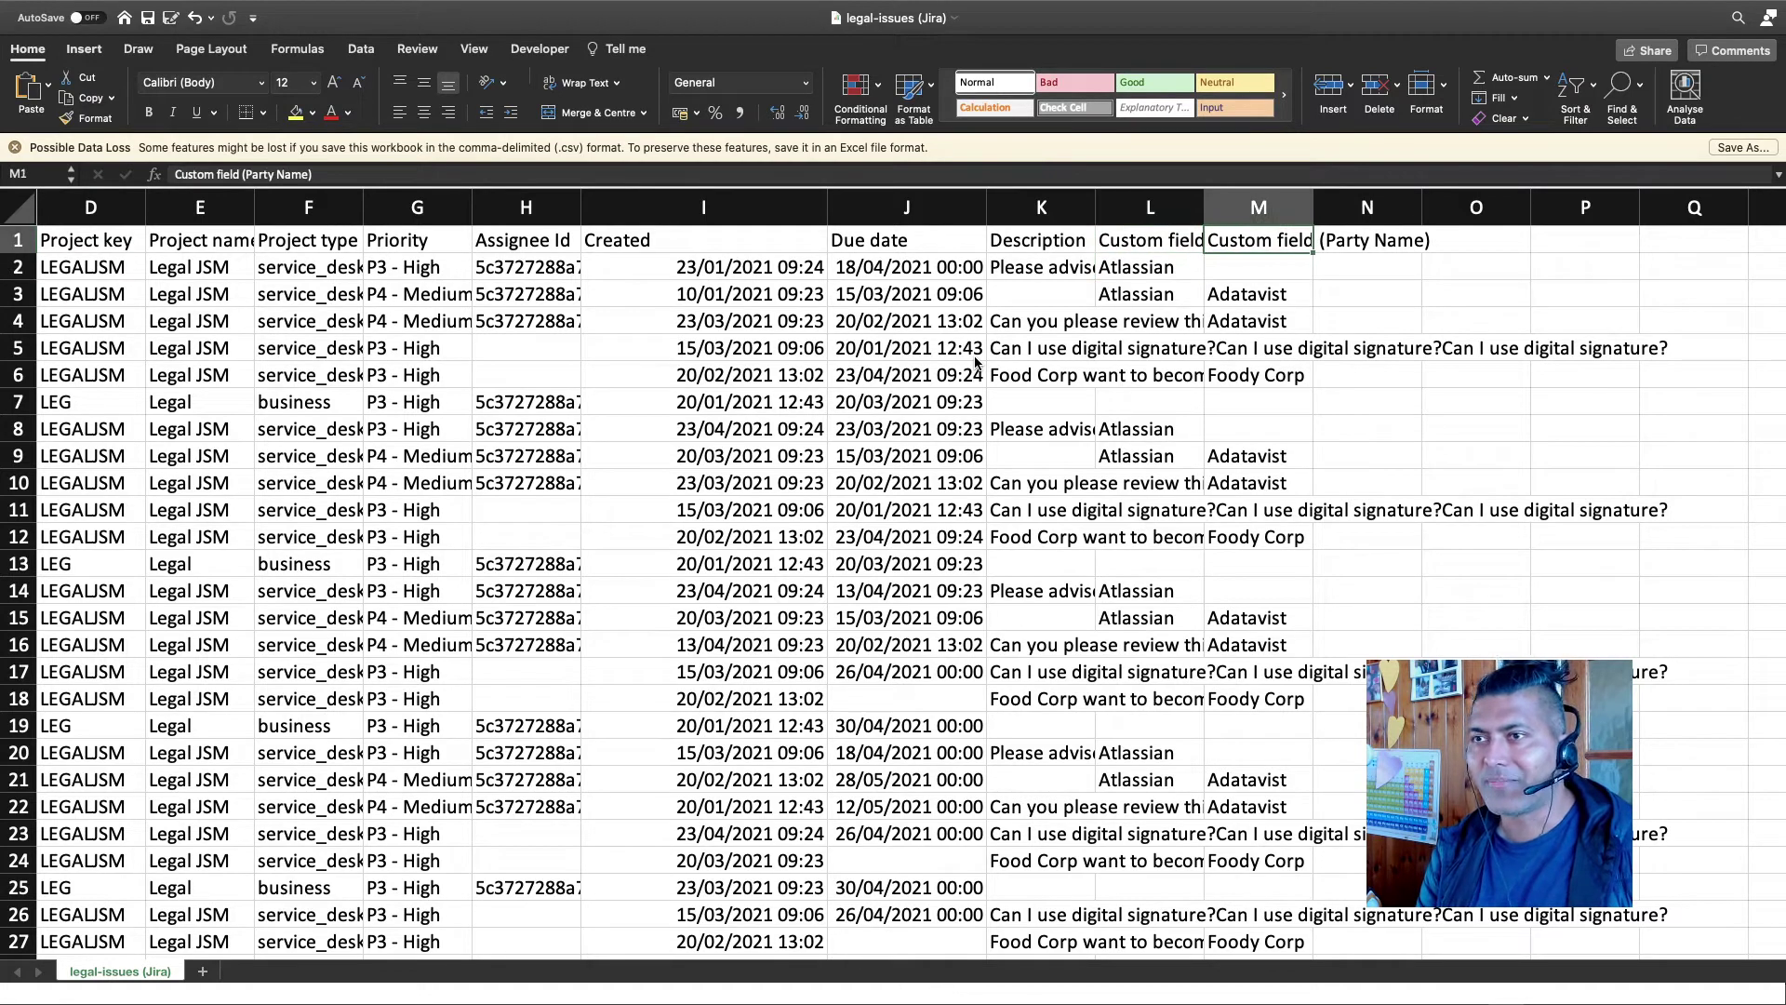
pyautogui.press('Down')
pyautogui.press('Left')
pyautogui.press('Left')
pyautogui.press('Left')
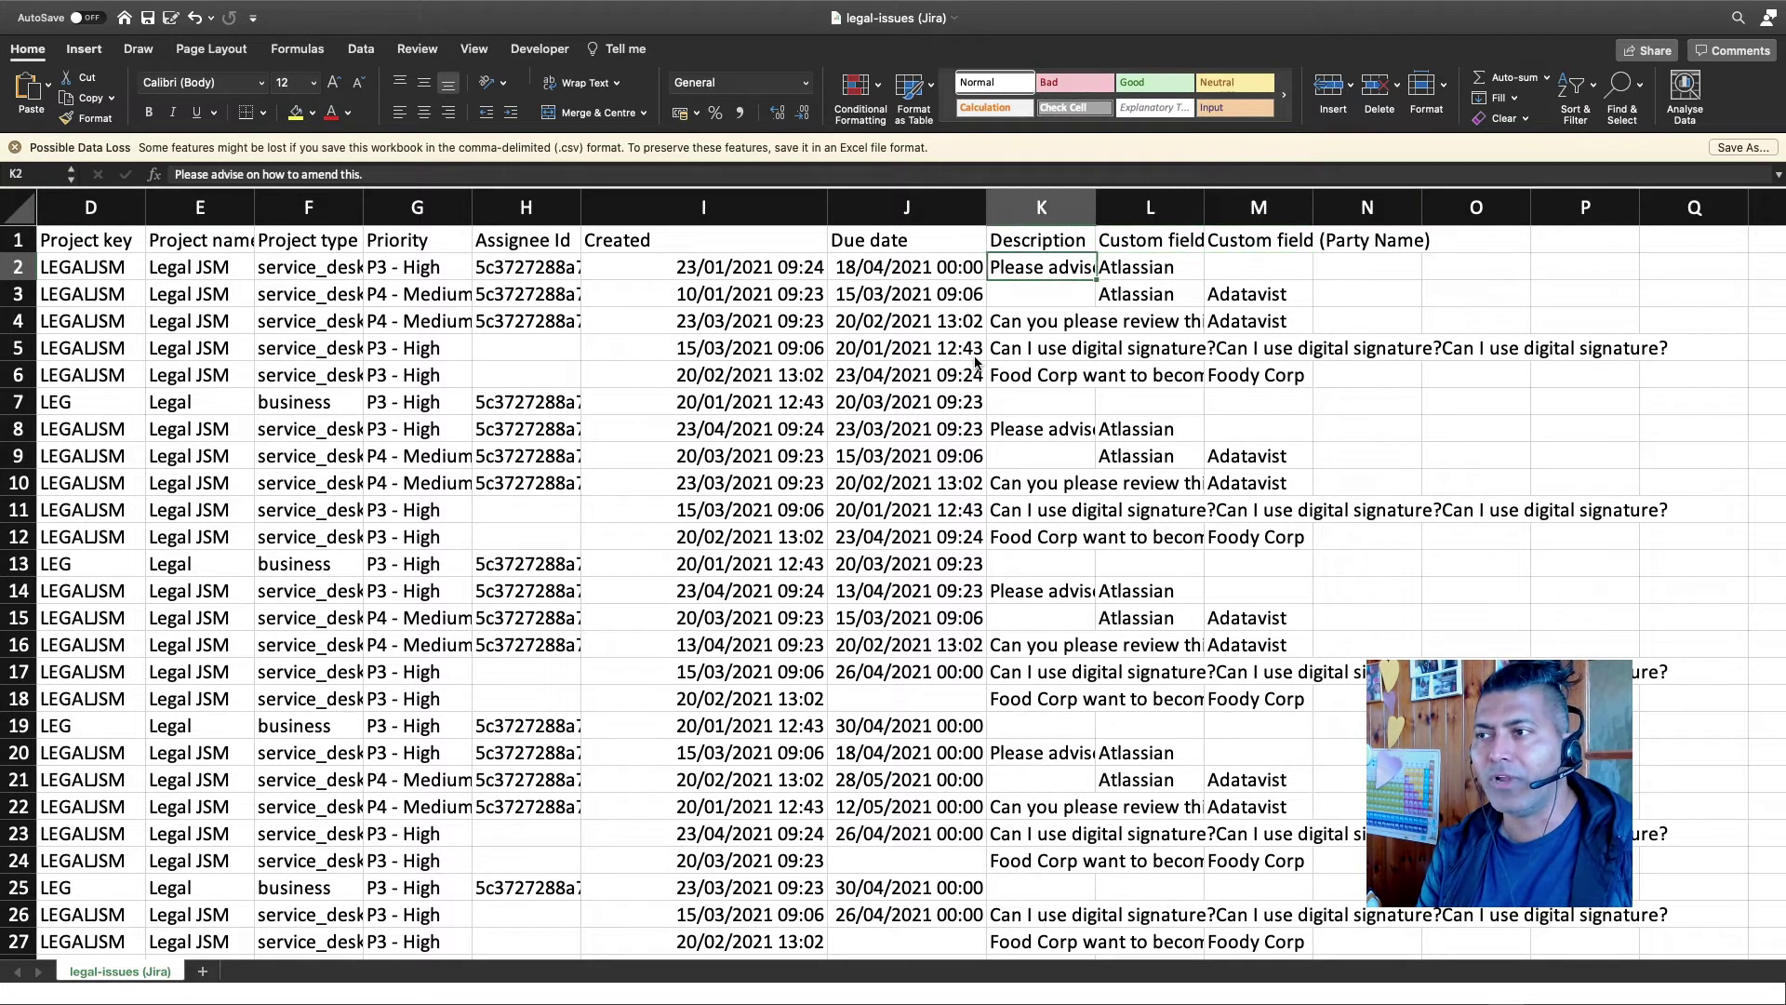
pyautogui.press('Left')
pyautogui.press('Left')
pyautogui.press('Left')
pyautogui.press('Left')
pyautogui.press('Left')
pyautogui.press('Left')
pyautogui.press('Left')
pyautogui.press('Left')
pyautogui.press('Left')
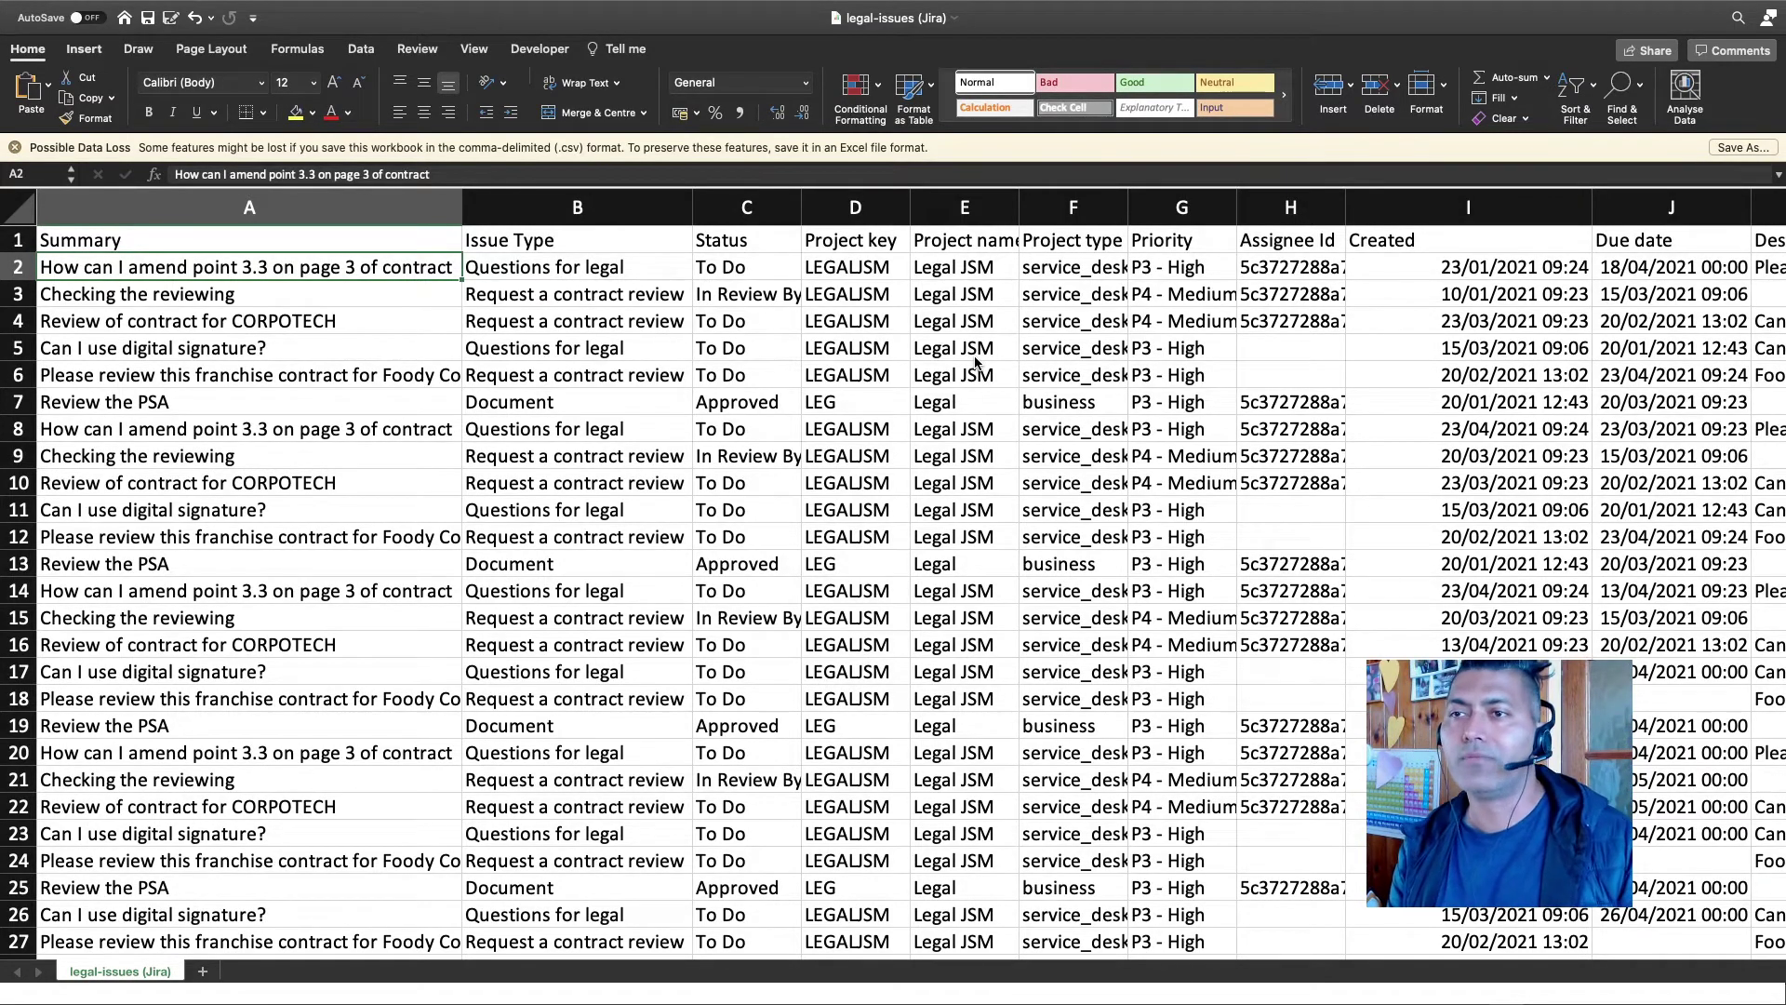
# Return to Jira's 345-issue search results, briefly opening and closing the Dashboards menu
pyautogui.press('super+Tab')
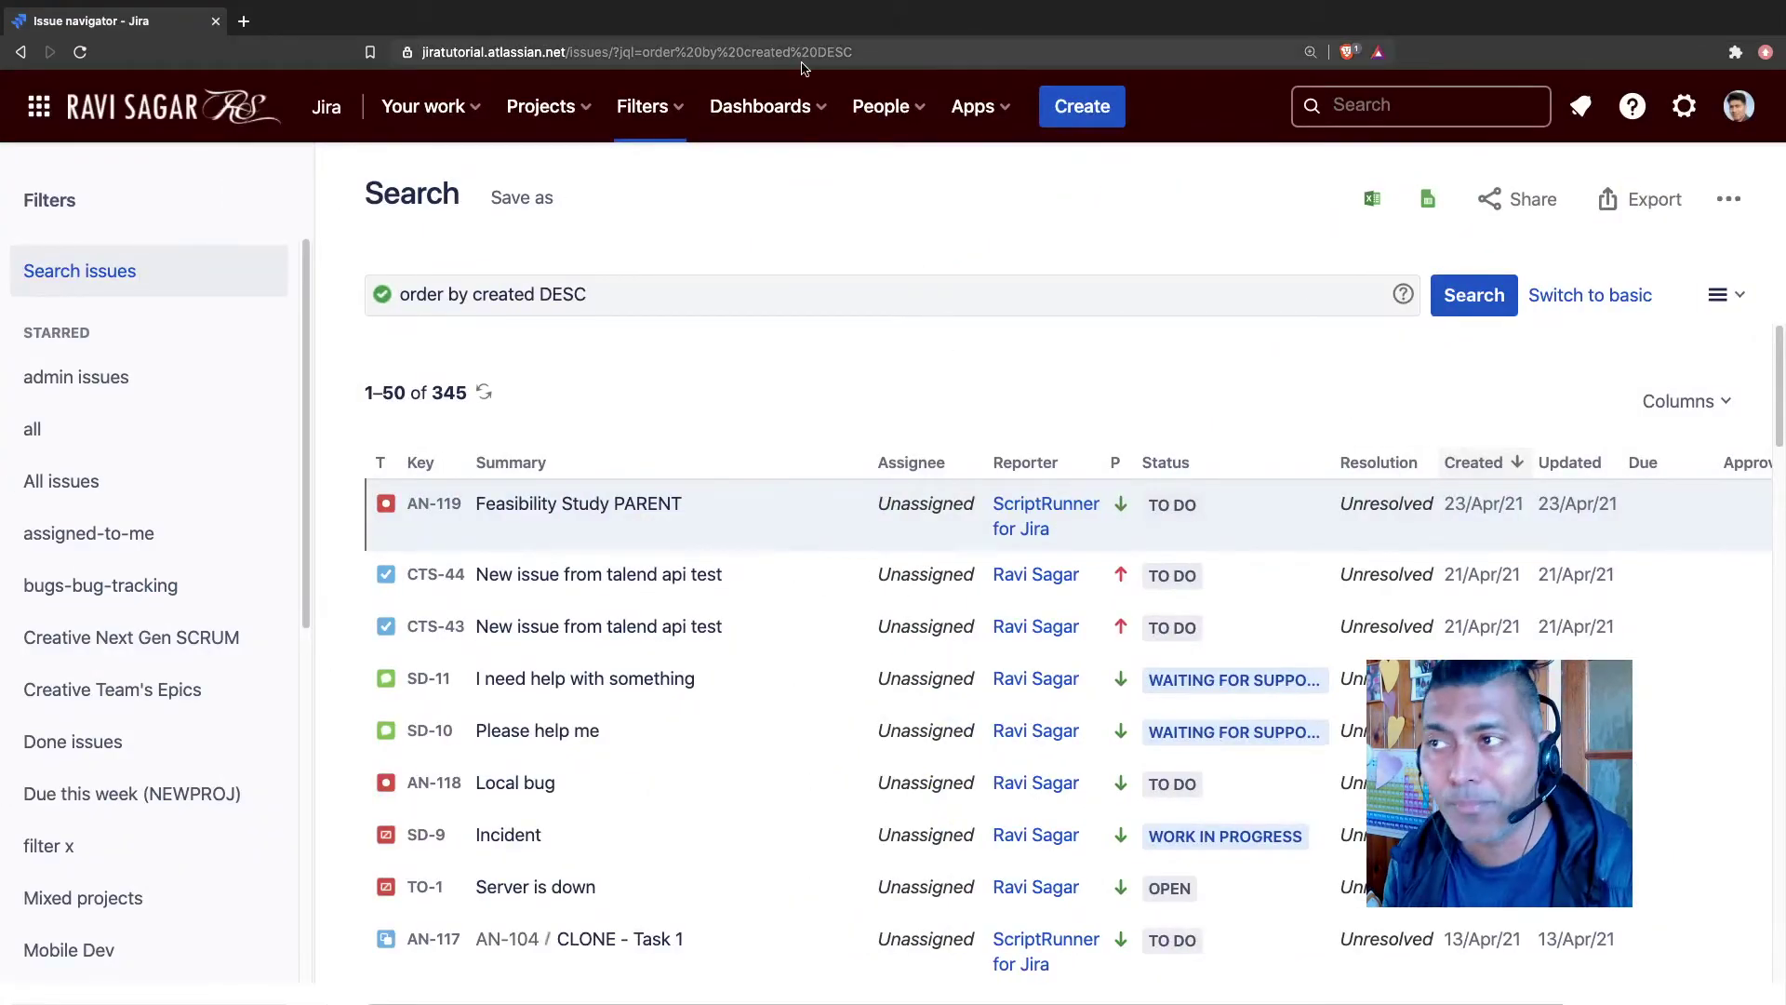
pyautogui.click(822, 113)
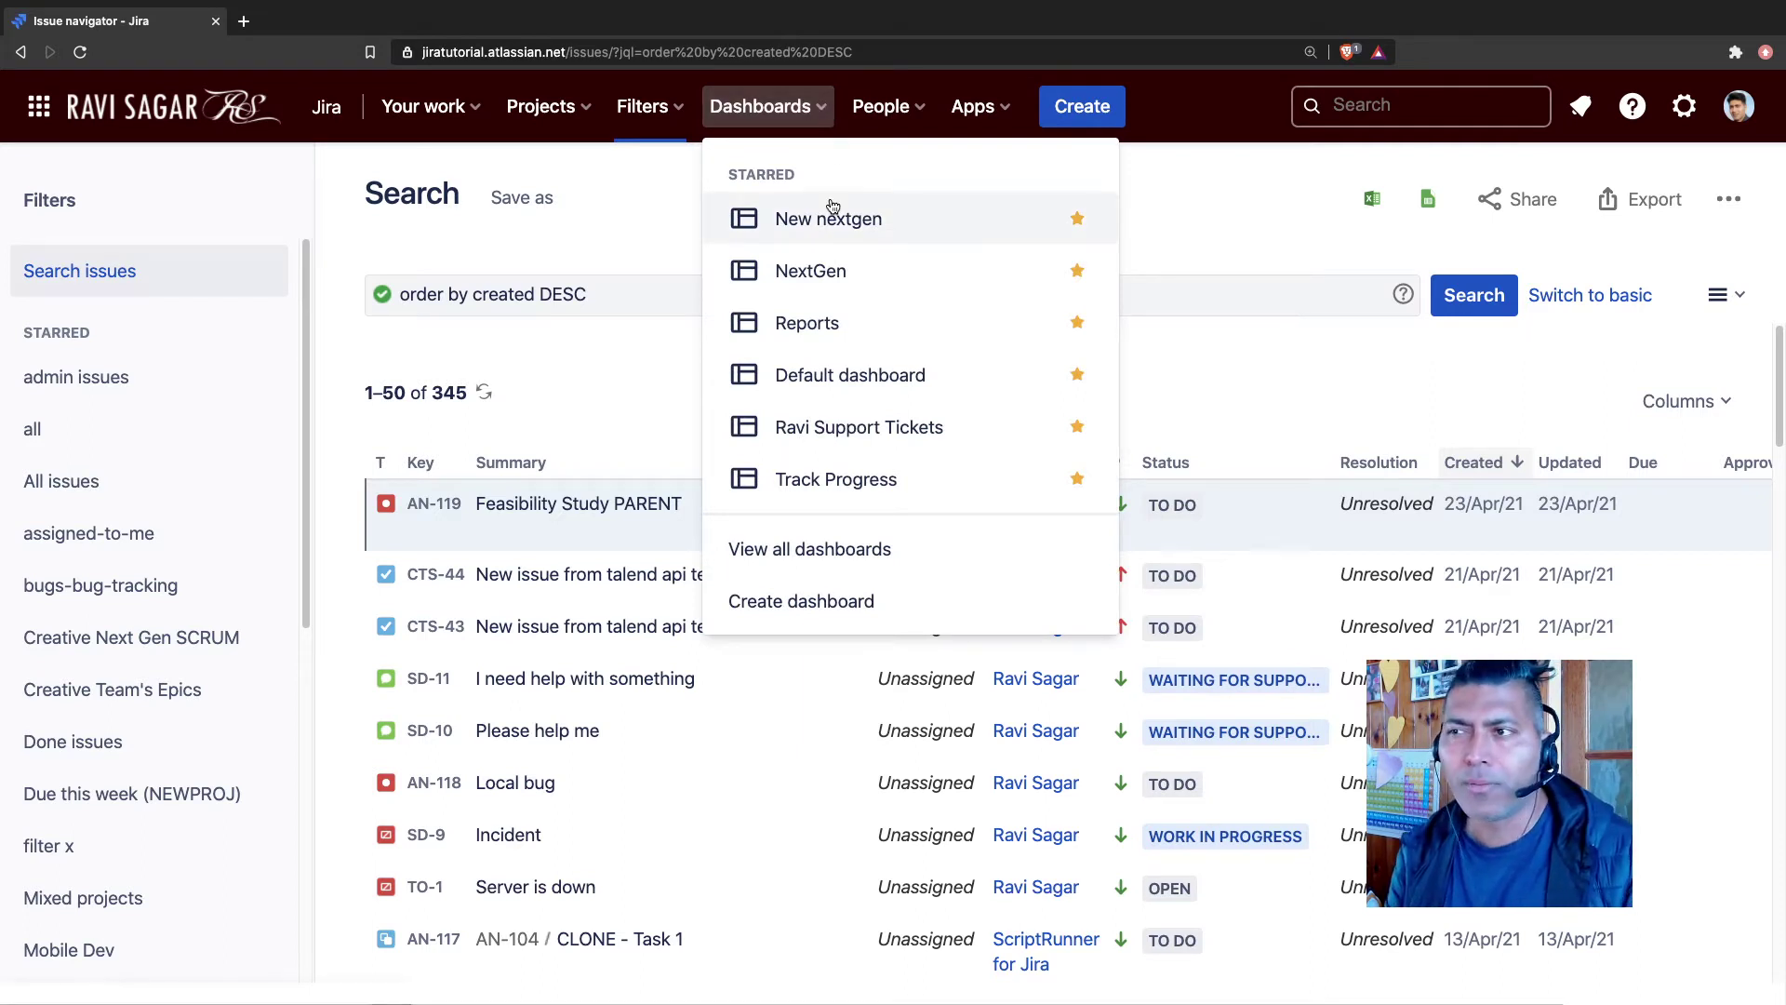
pyautogui.click(1265, 371)
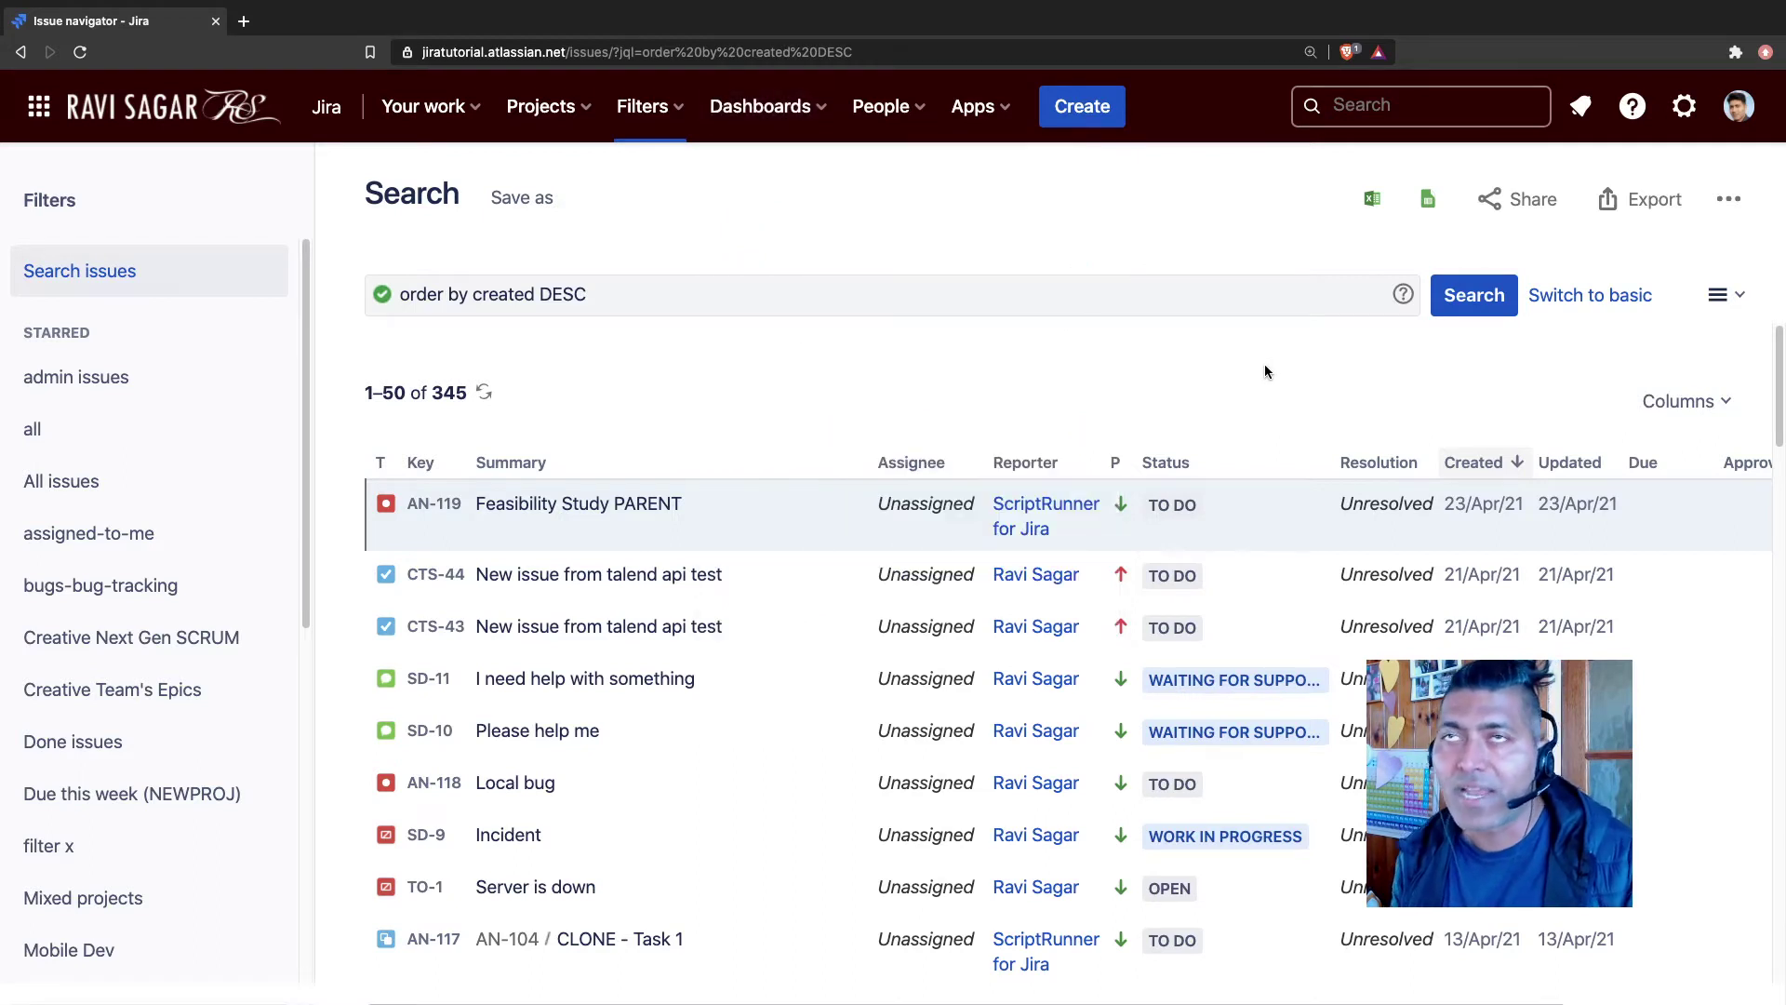